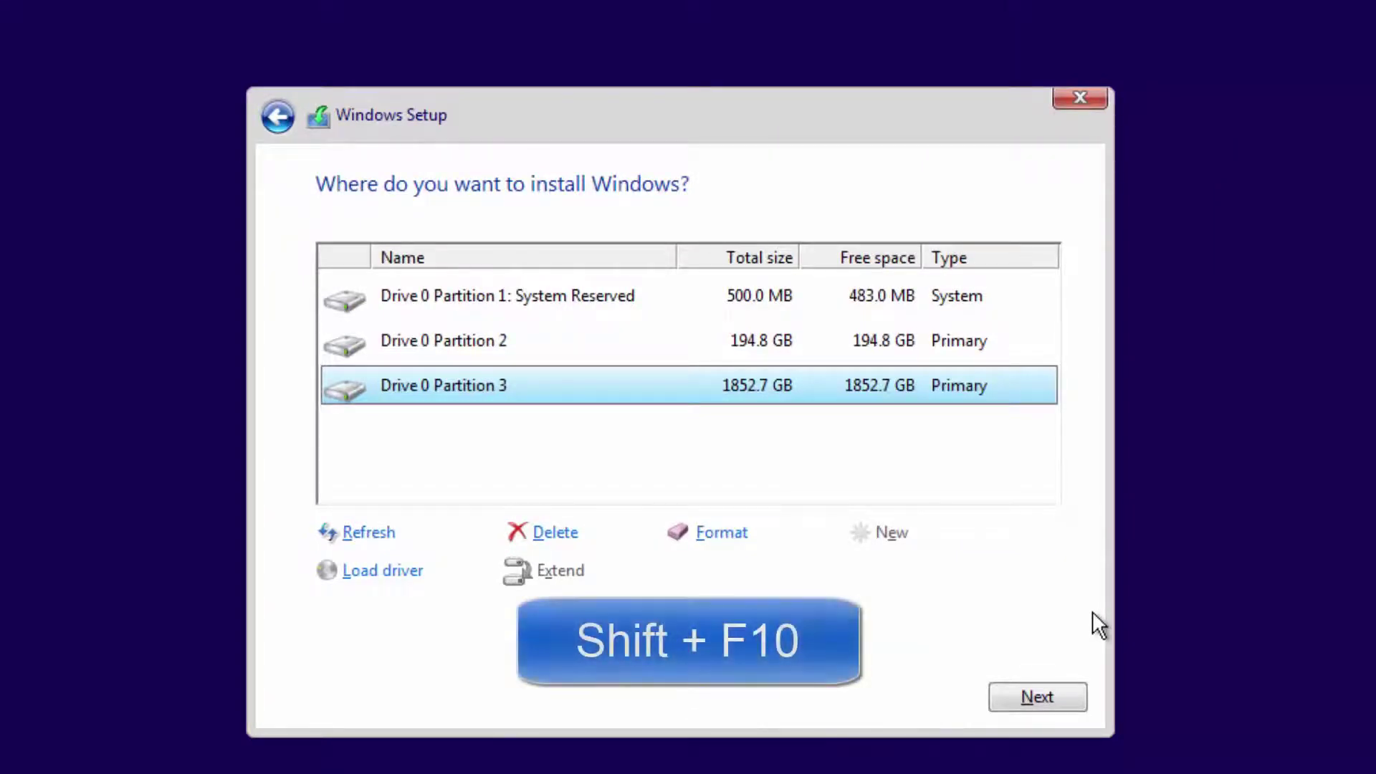
- Open a command prompt over Windows Setup, start DiskPart and list the disks
key(shift+F10)
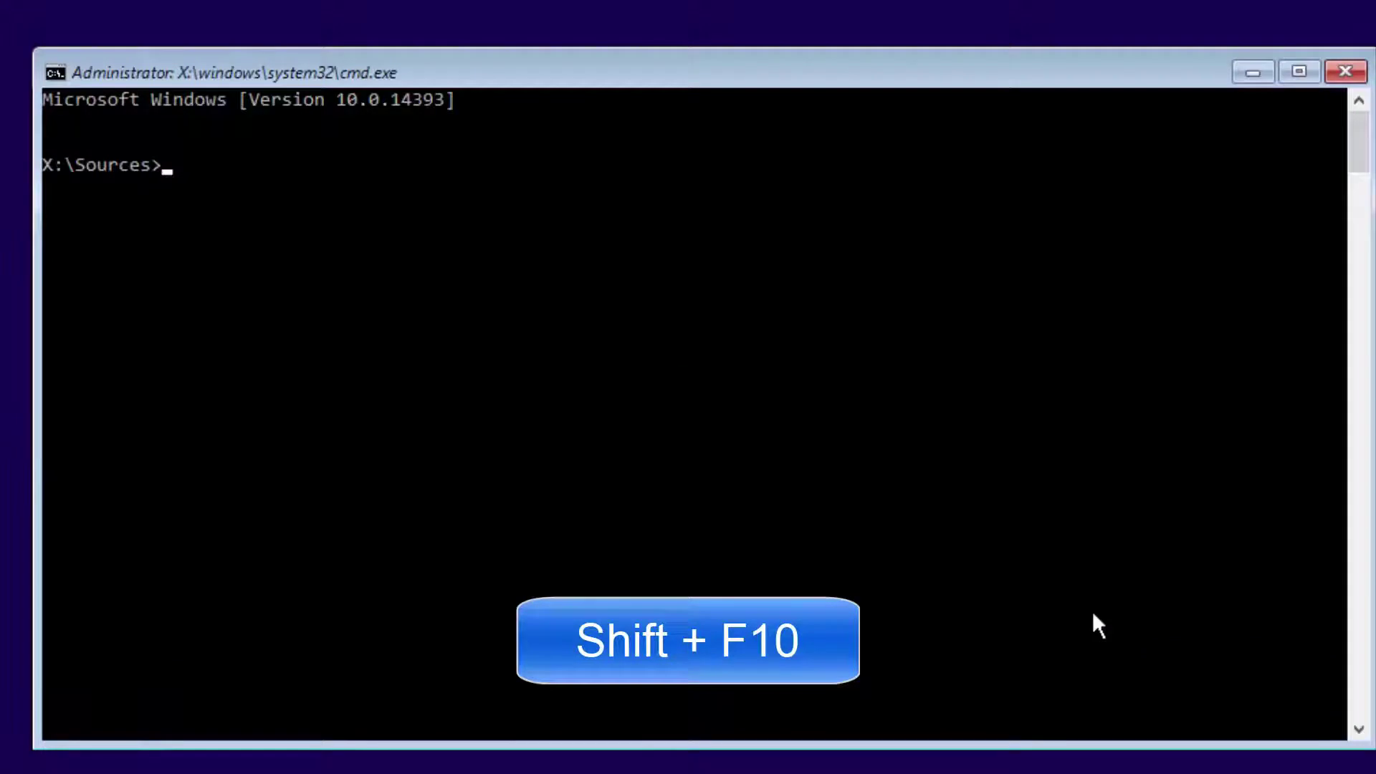
text(dis)
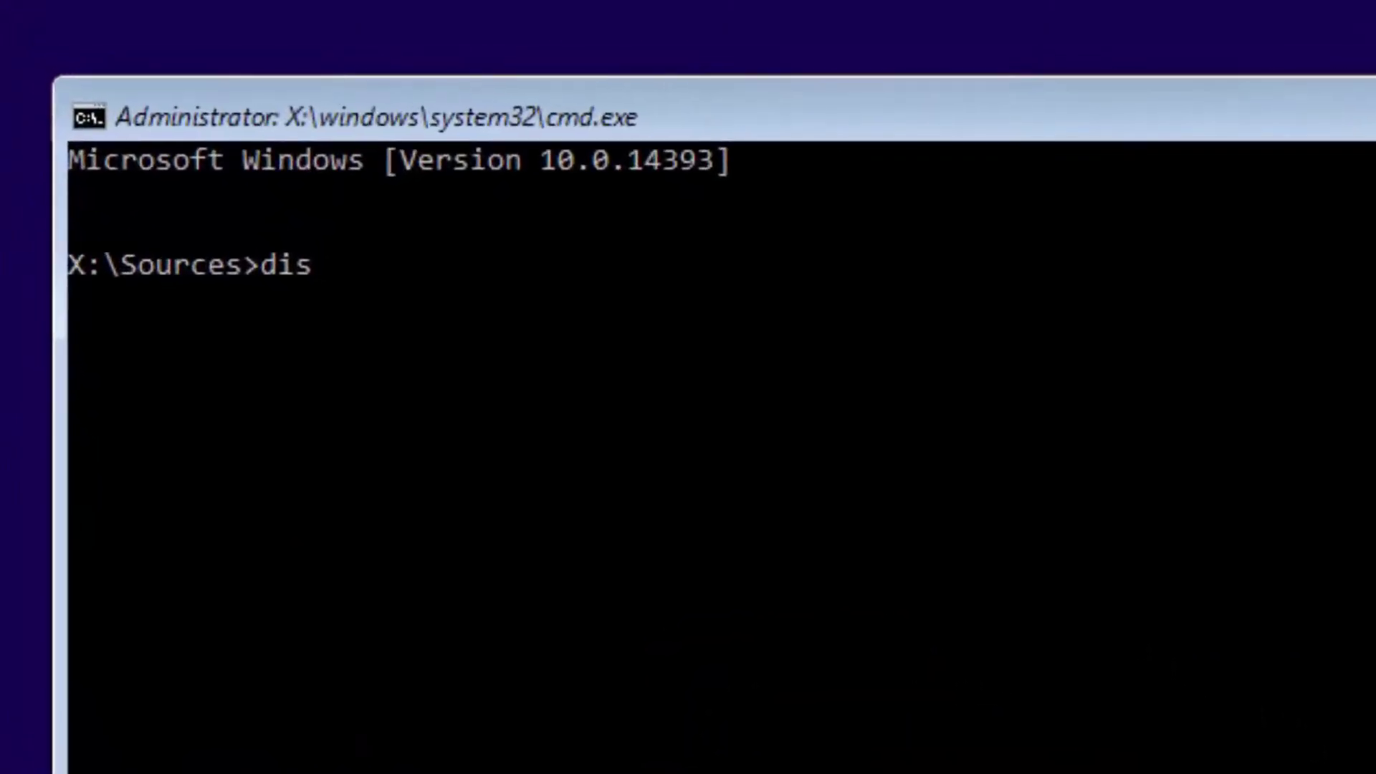
text(kpart)
key(Return)
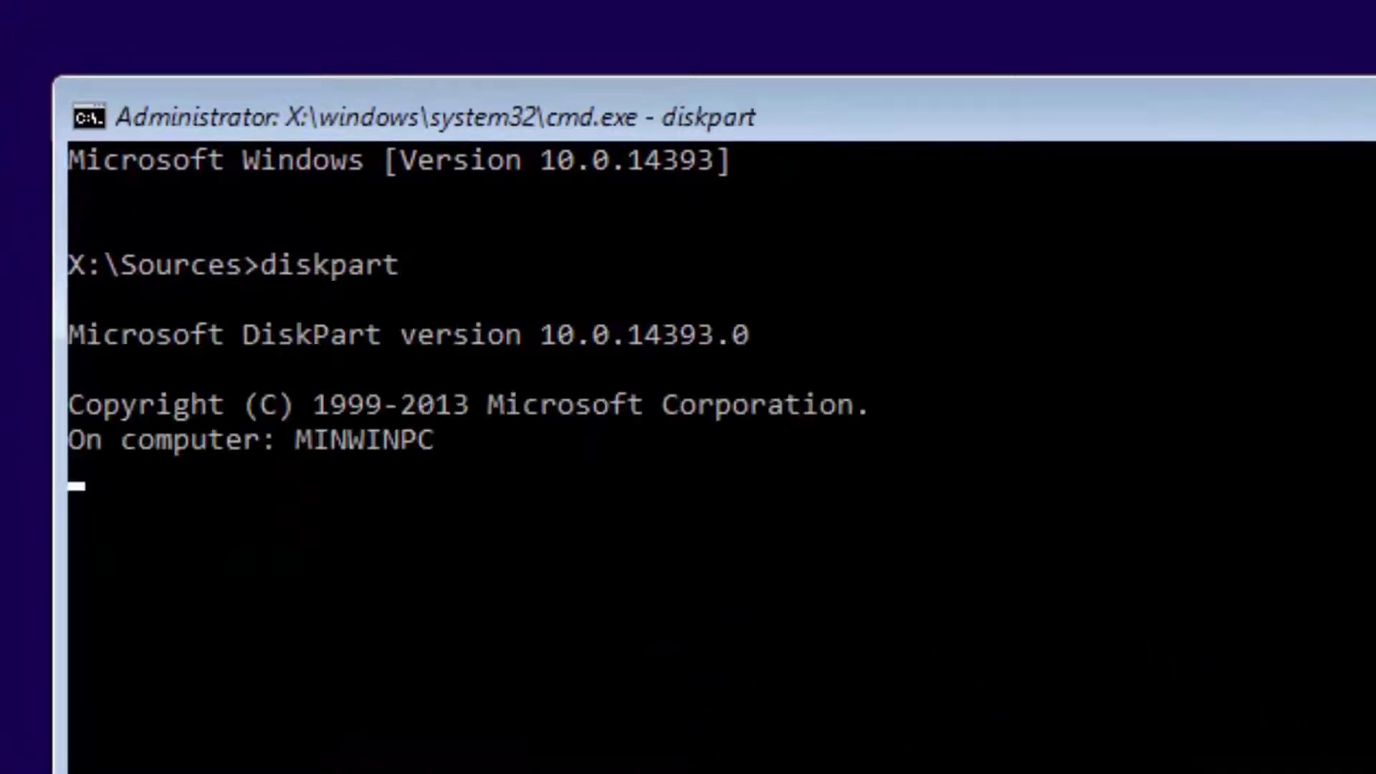
text(lis)
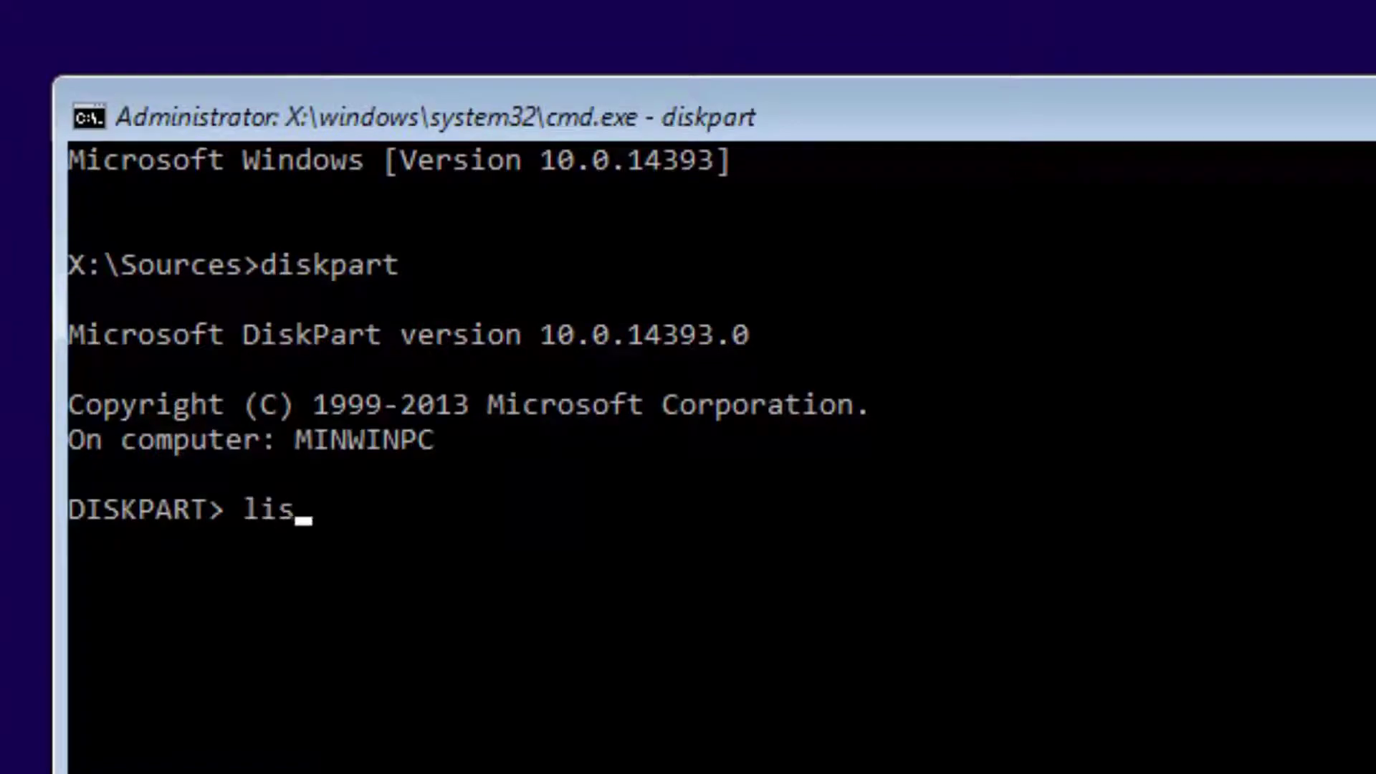
text(t disk)
key(Return)
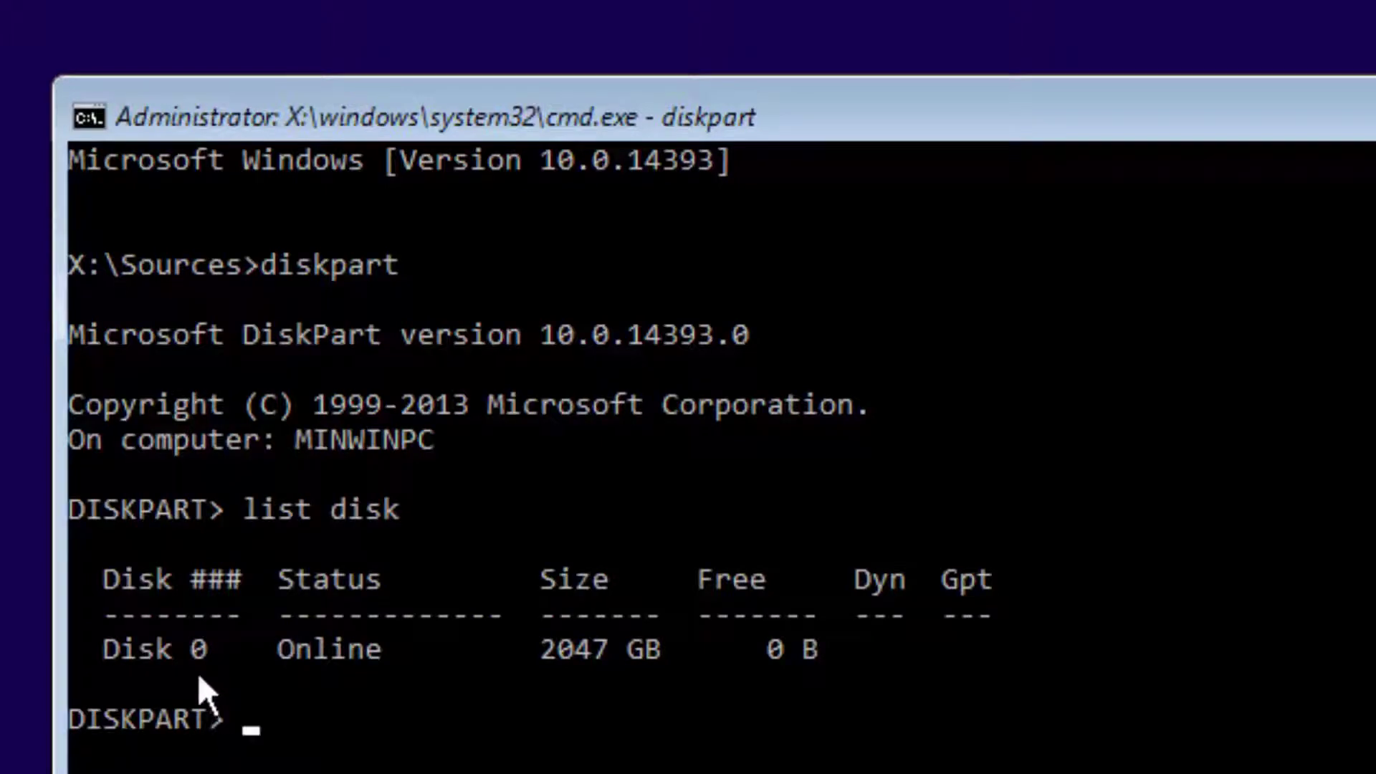
- Select Disk 0, clean it, convert it to GPT, and exit DiskPart
text(select di)
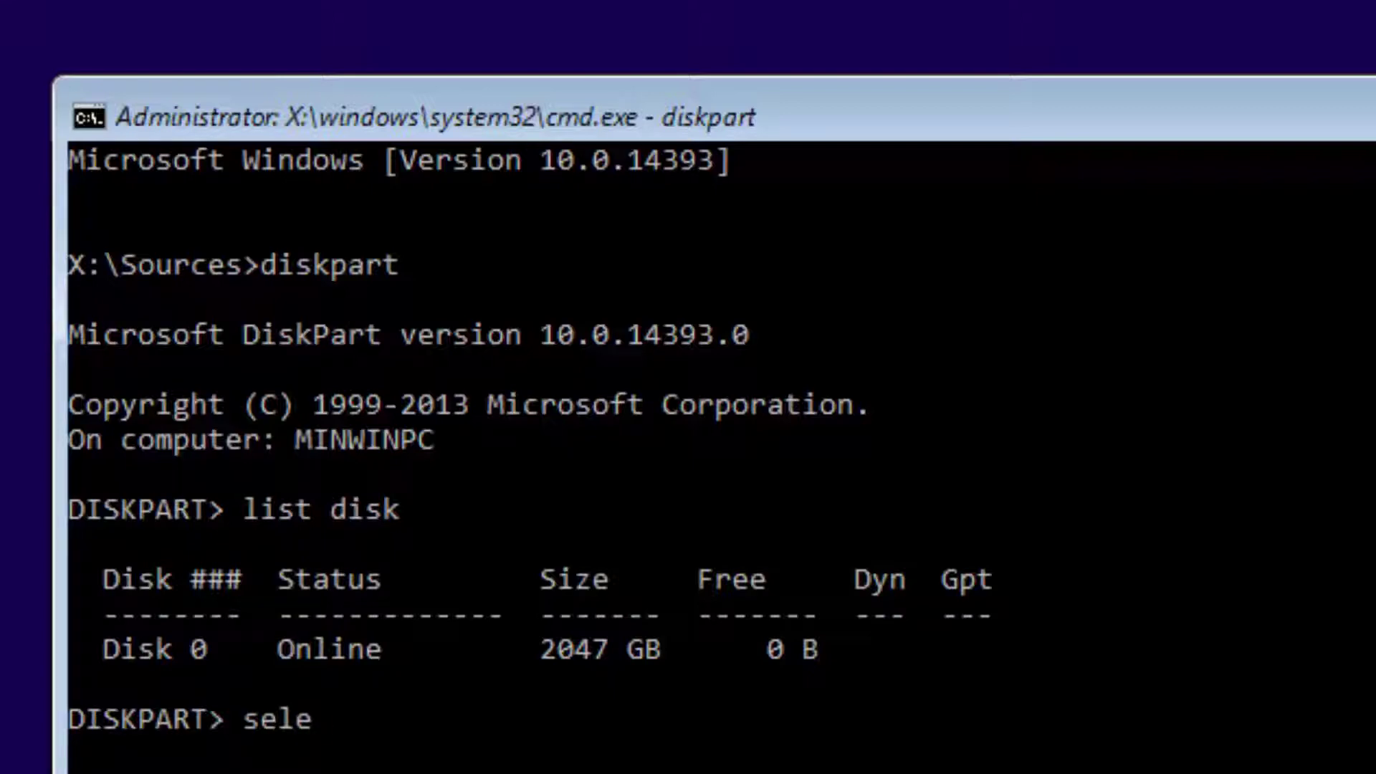
text(sk 0)
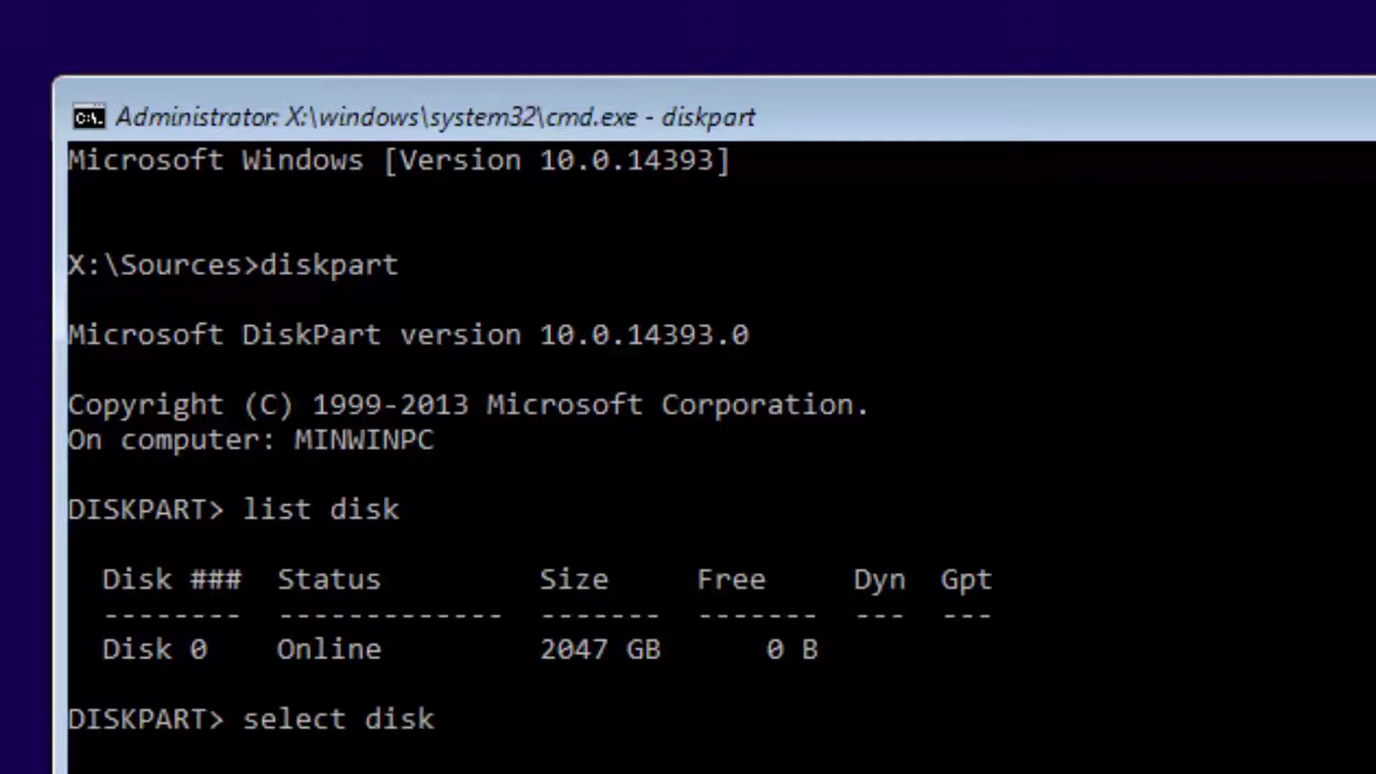
key(Return)
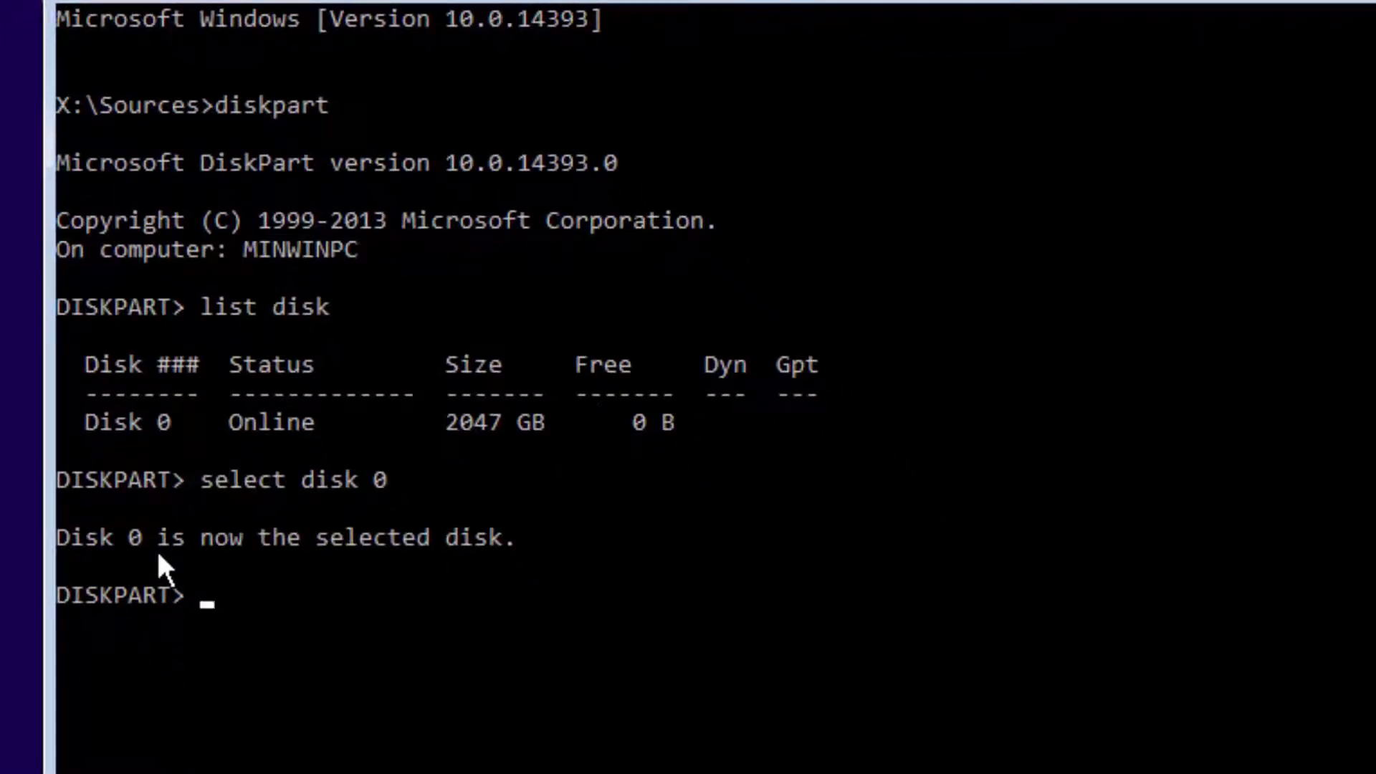
text(clean)
key(Return)
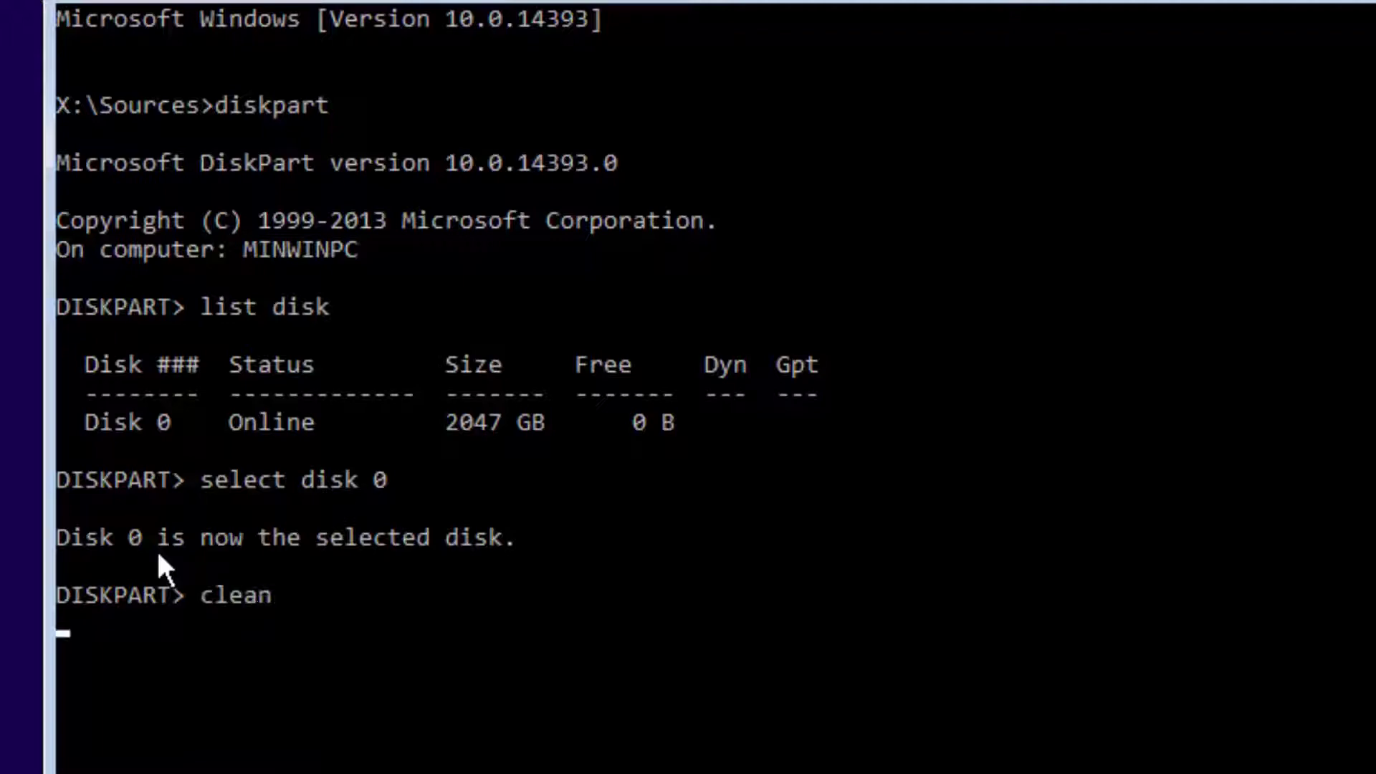
text(convert)
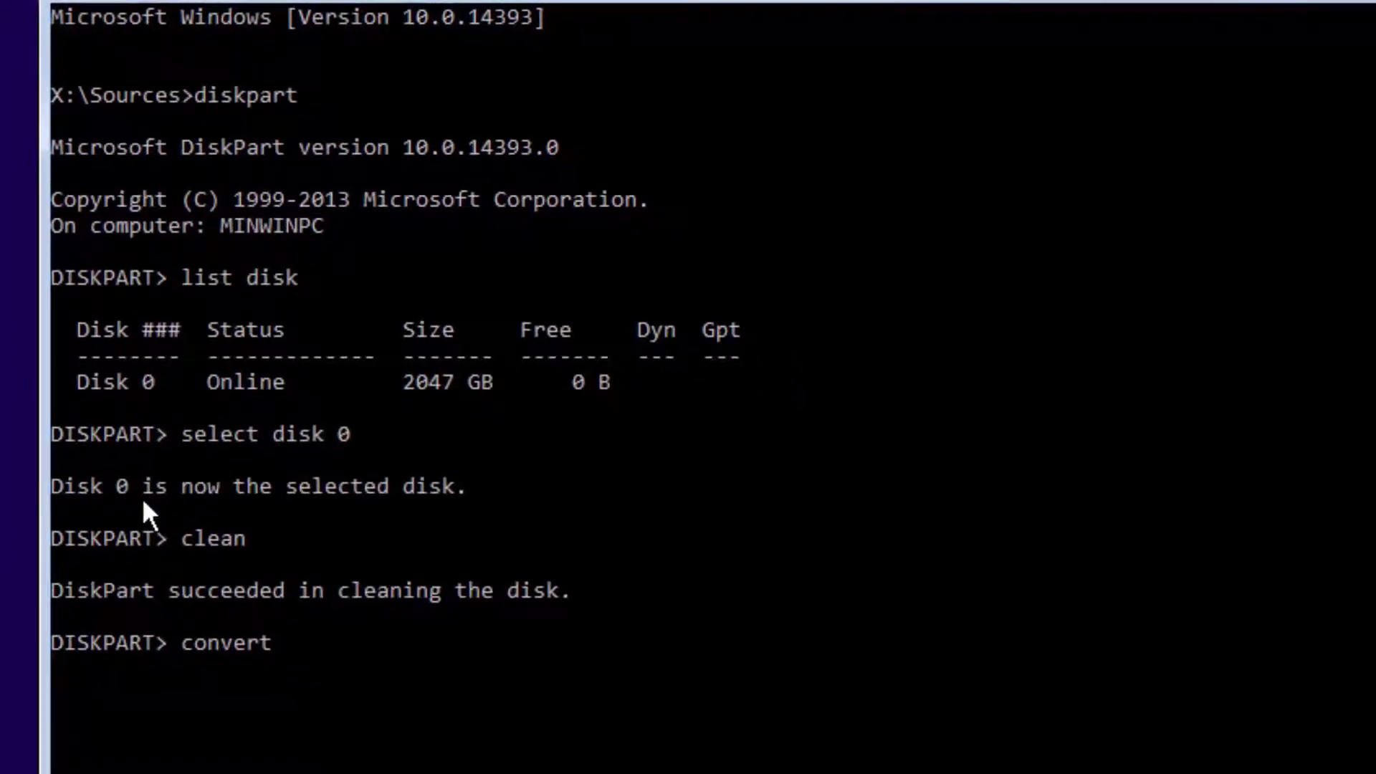
text(gpt)
key(Return)
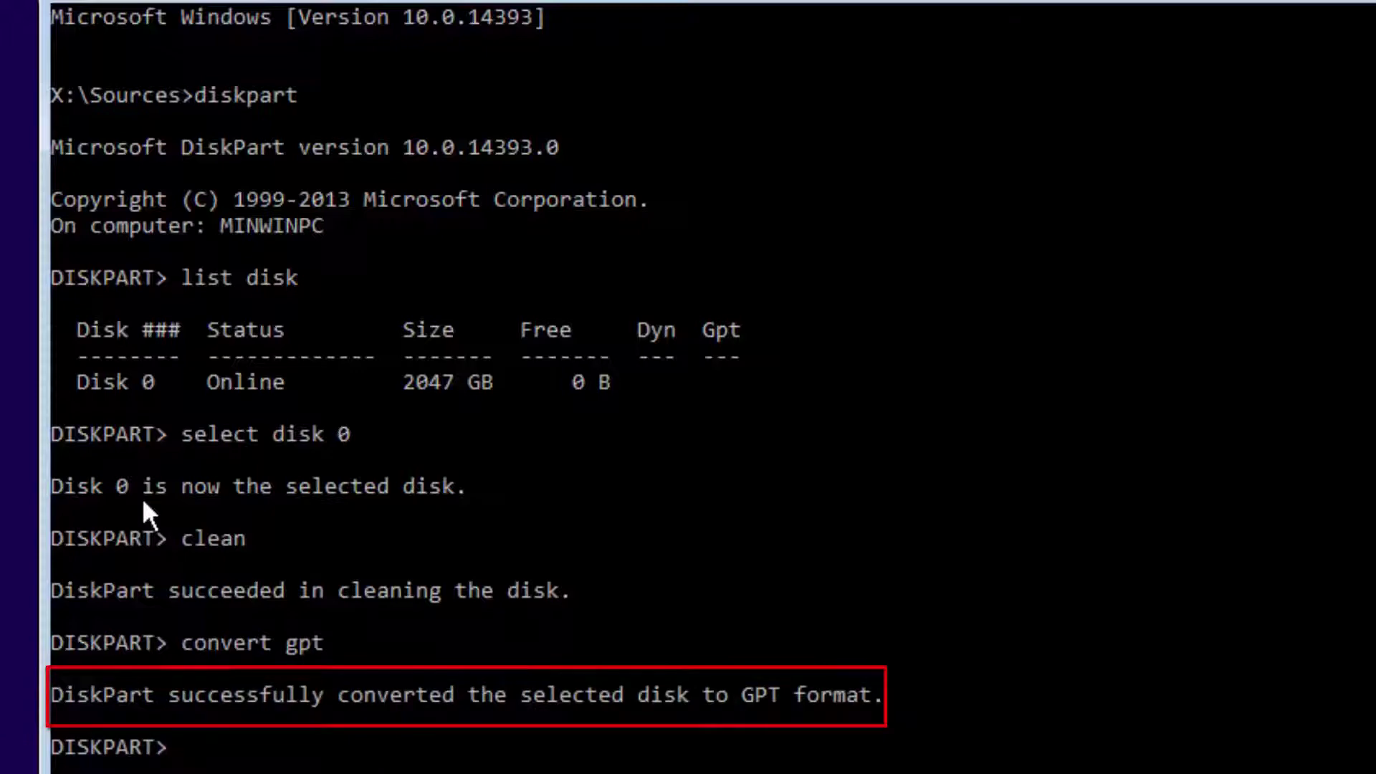
text(exit)
key(Return)
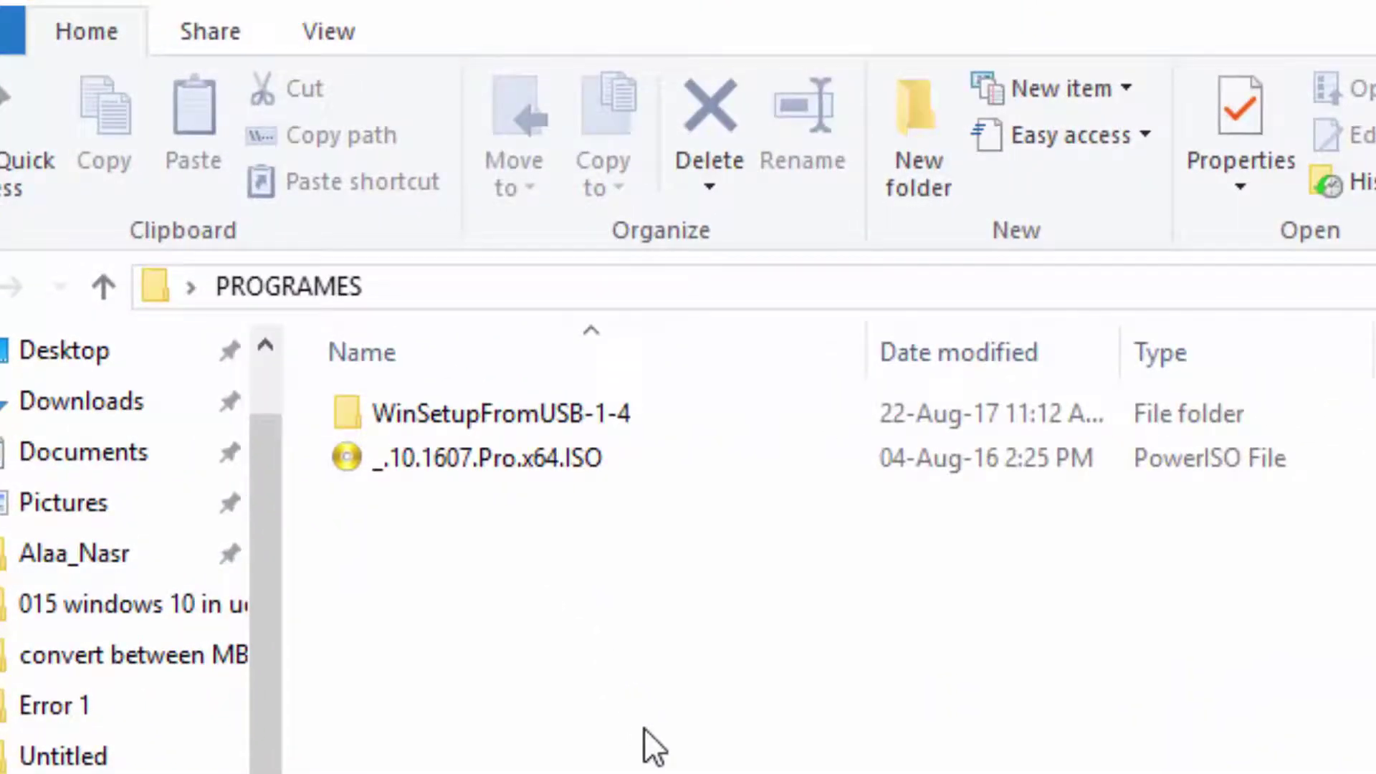
- Open the WinSetupFromUSB-1-4 folder and run WinSetupFromUSB_1-4_x64.exe
click(623, 430)
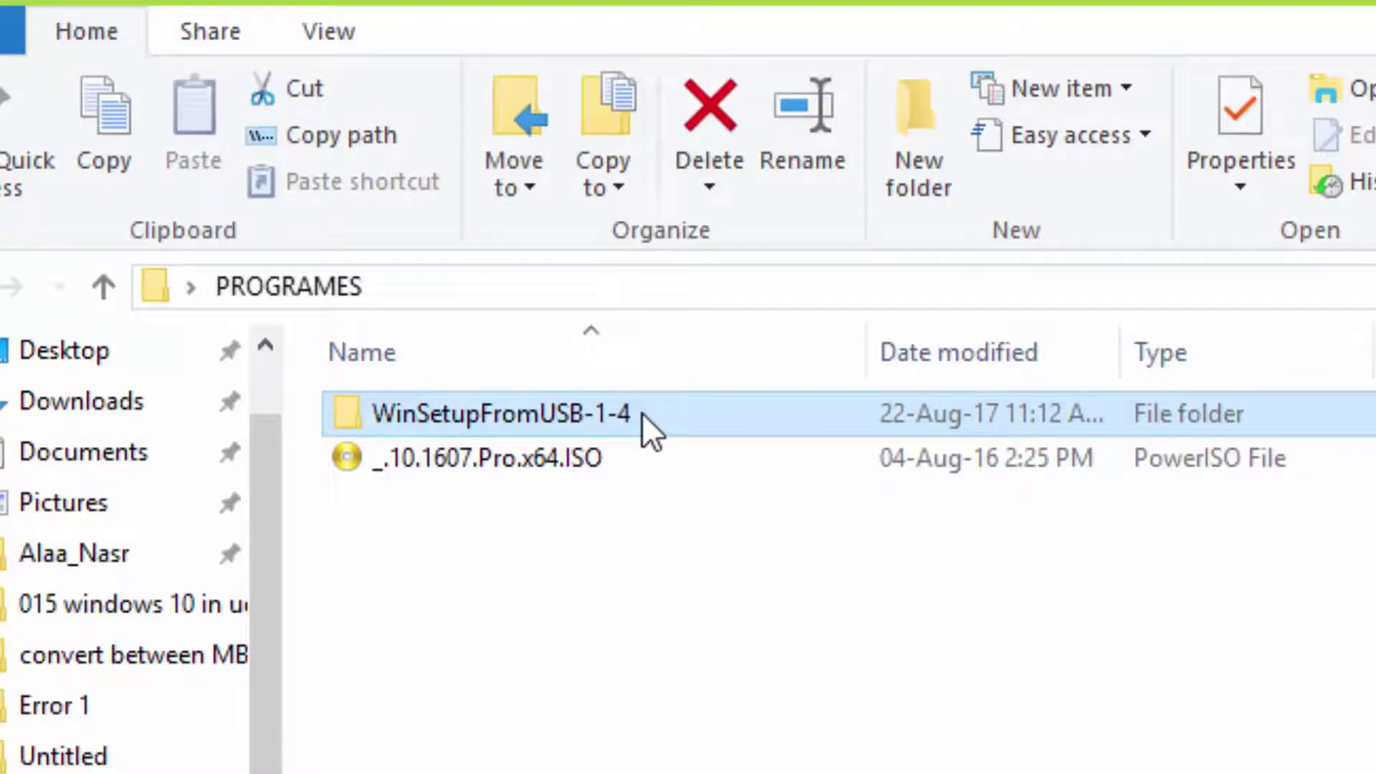
double_click(642, 413)
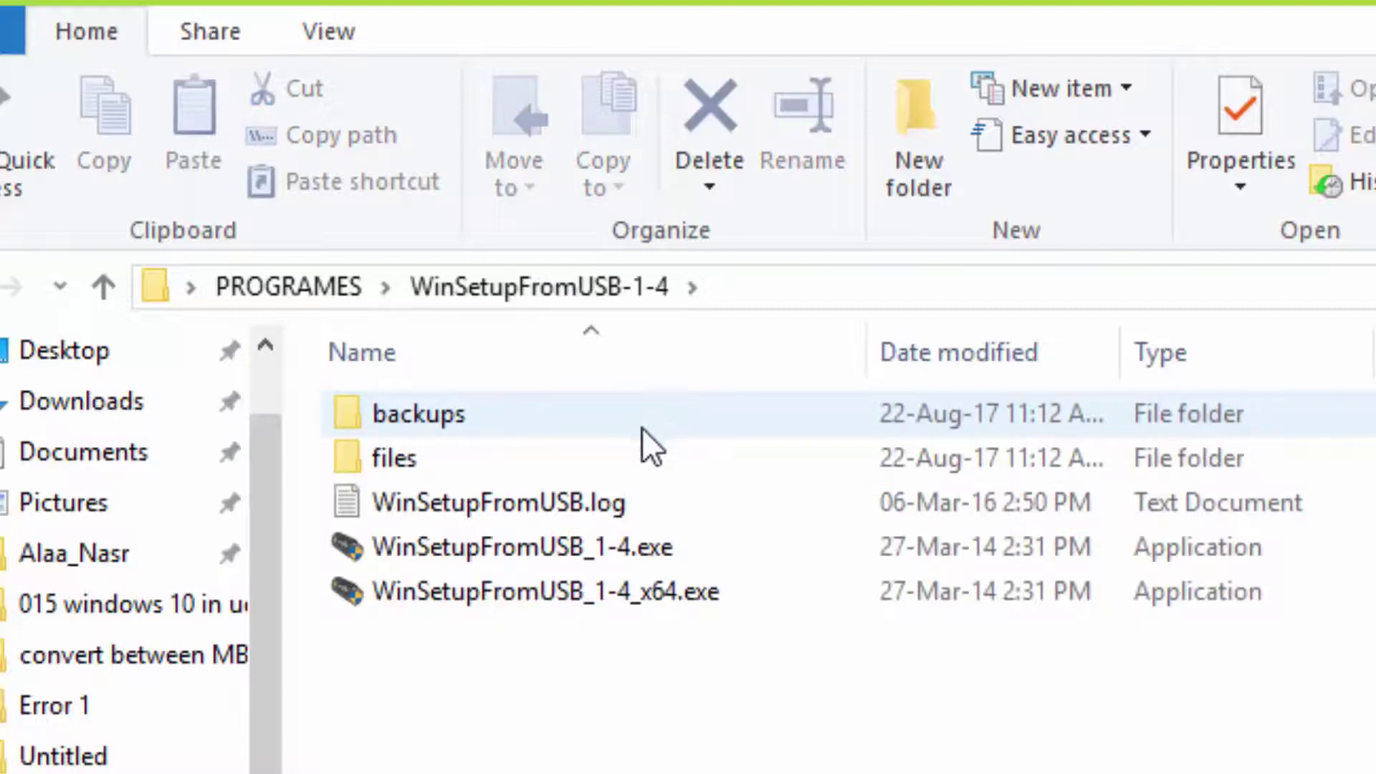
click(662, 595)
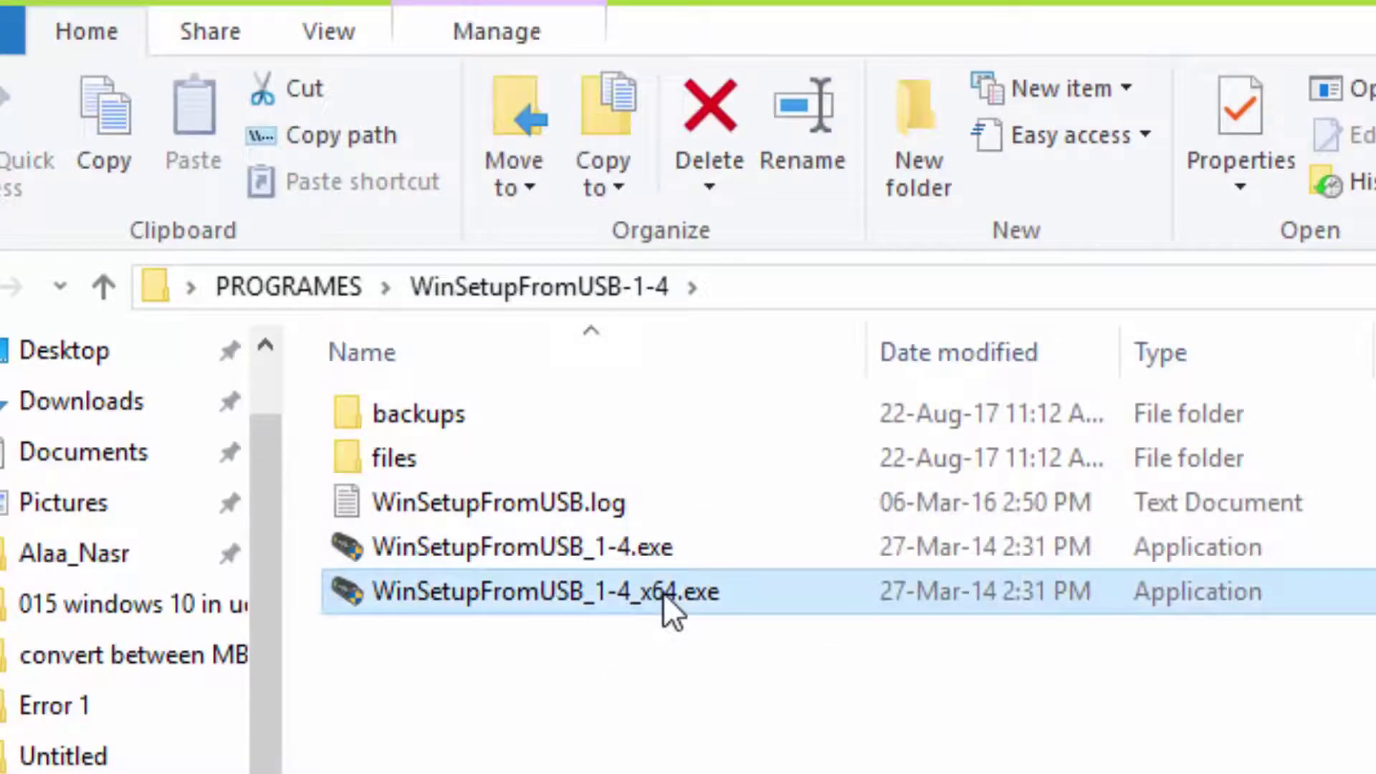
double_click(664, 593)
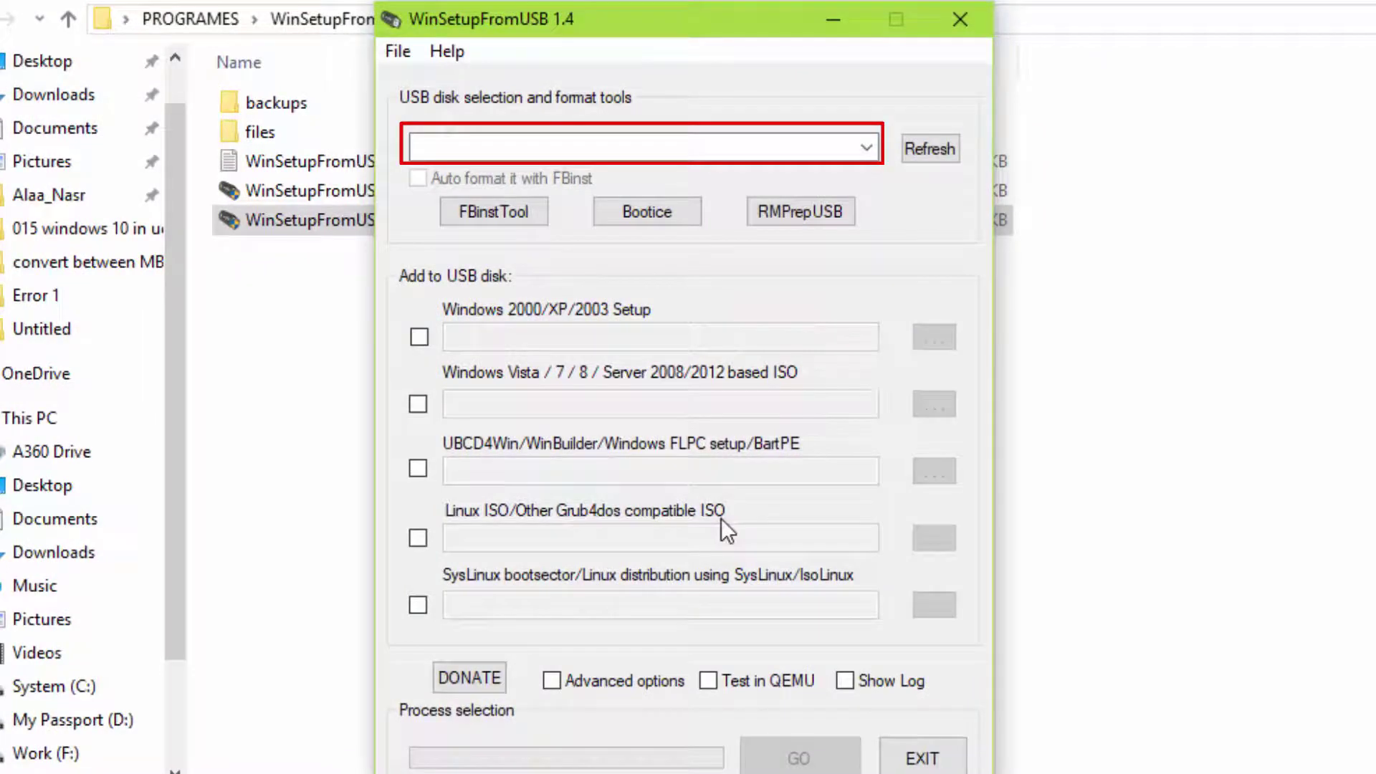
- Auto-format the SMI USB disk with FBinst as NTFS, accepting both warnings and the Job done notice
key(space)
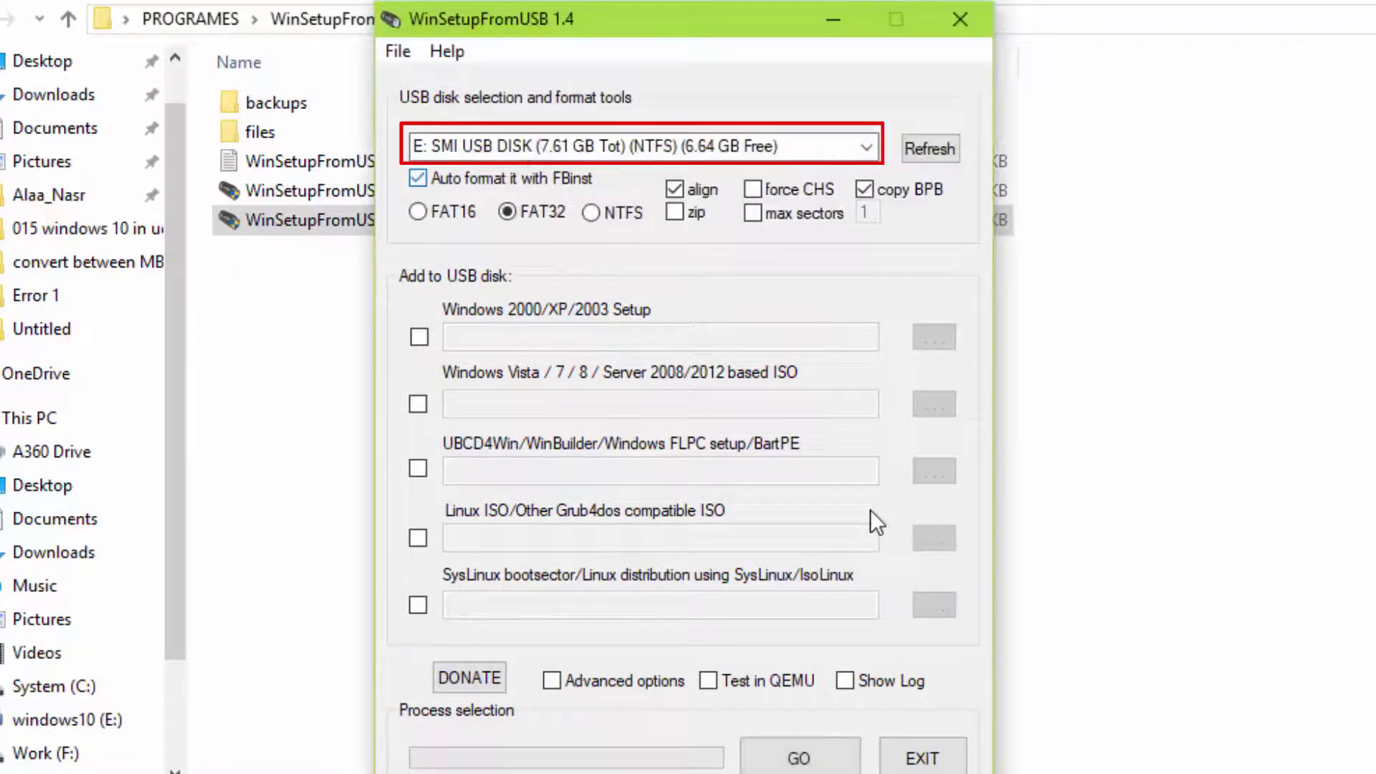
key(Right)
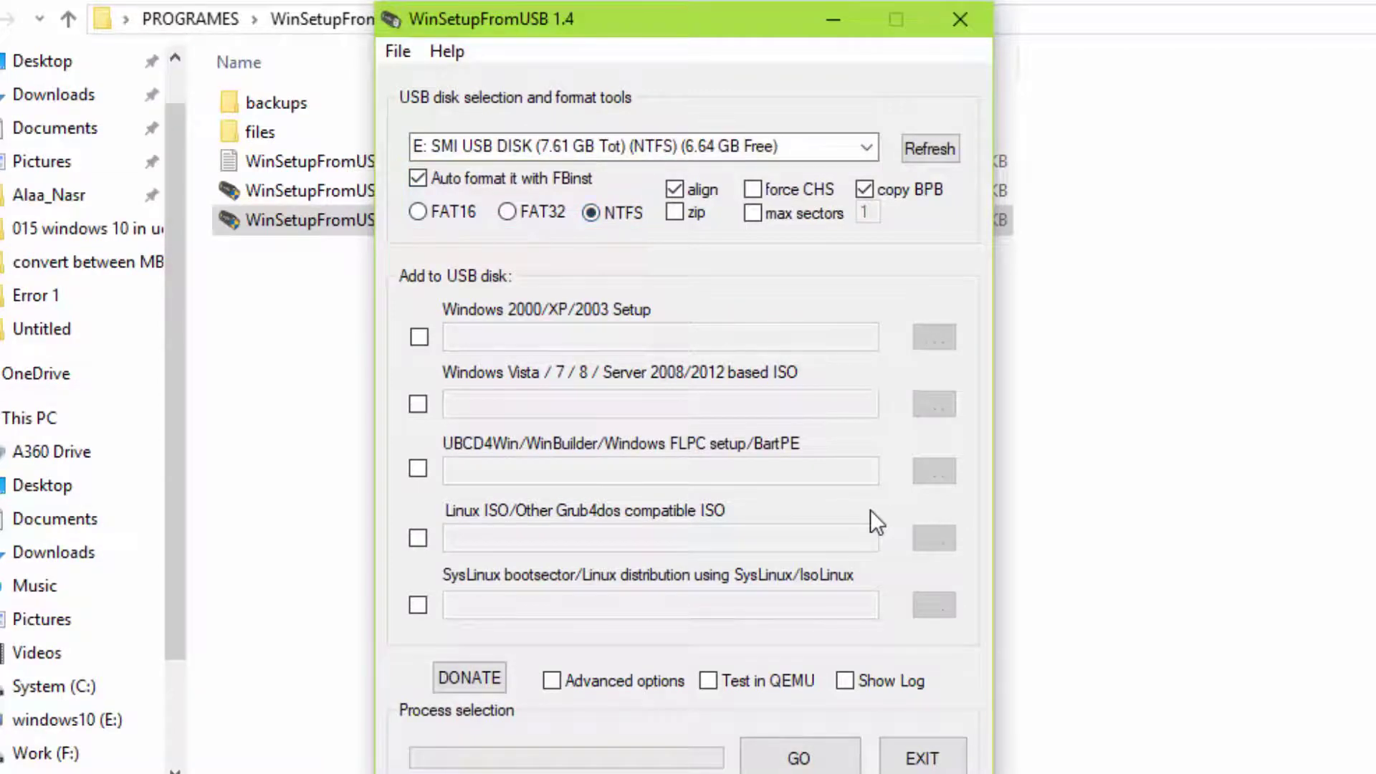
key(Return)
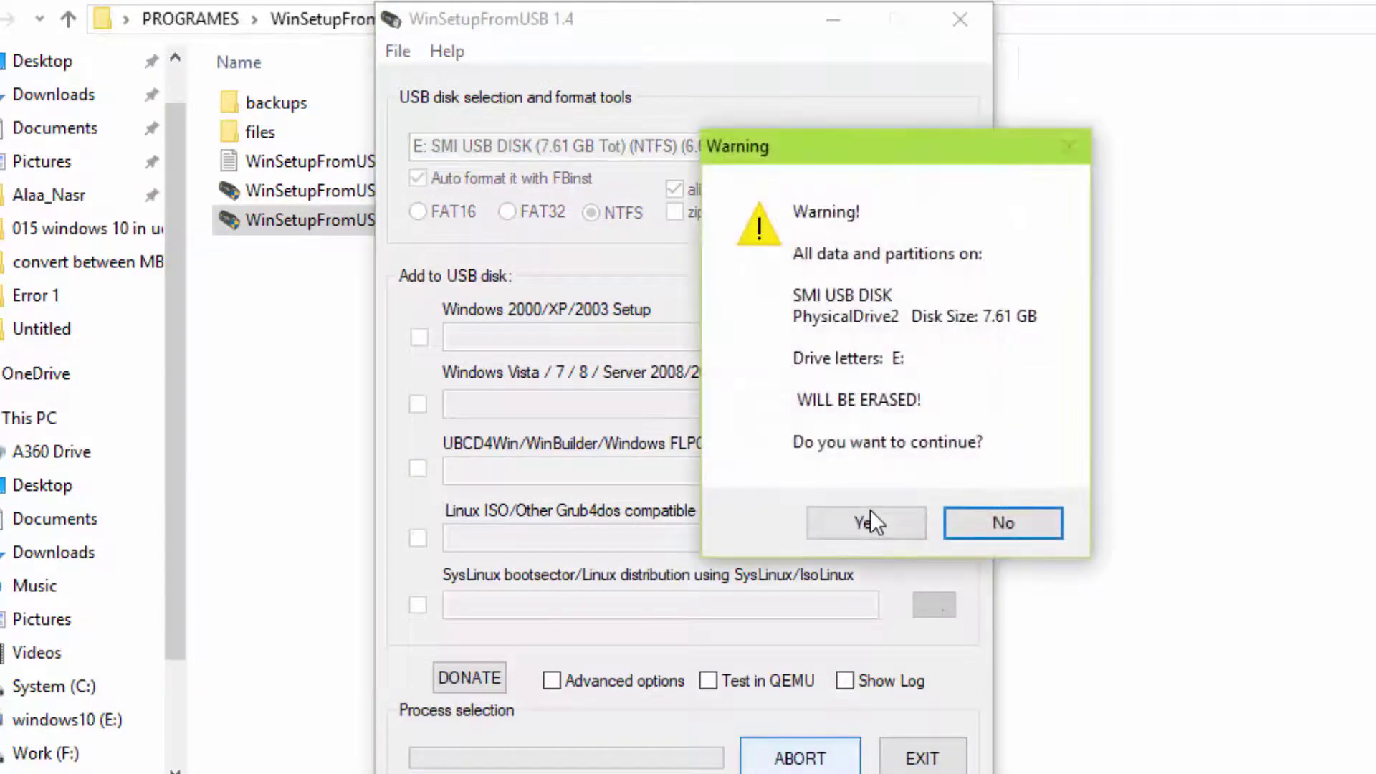
click(870, 523)
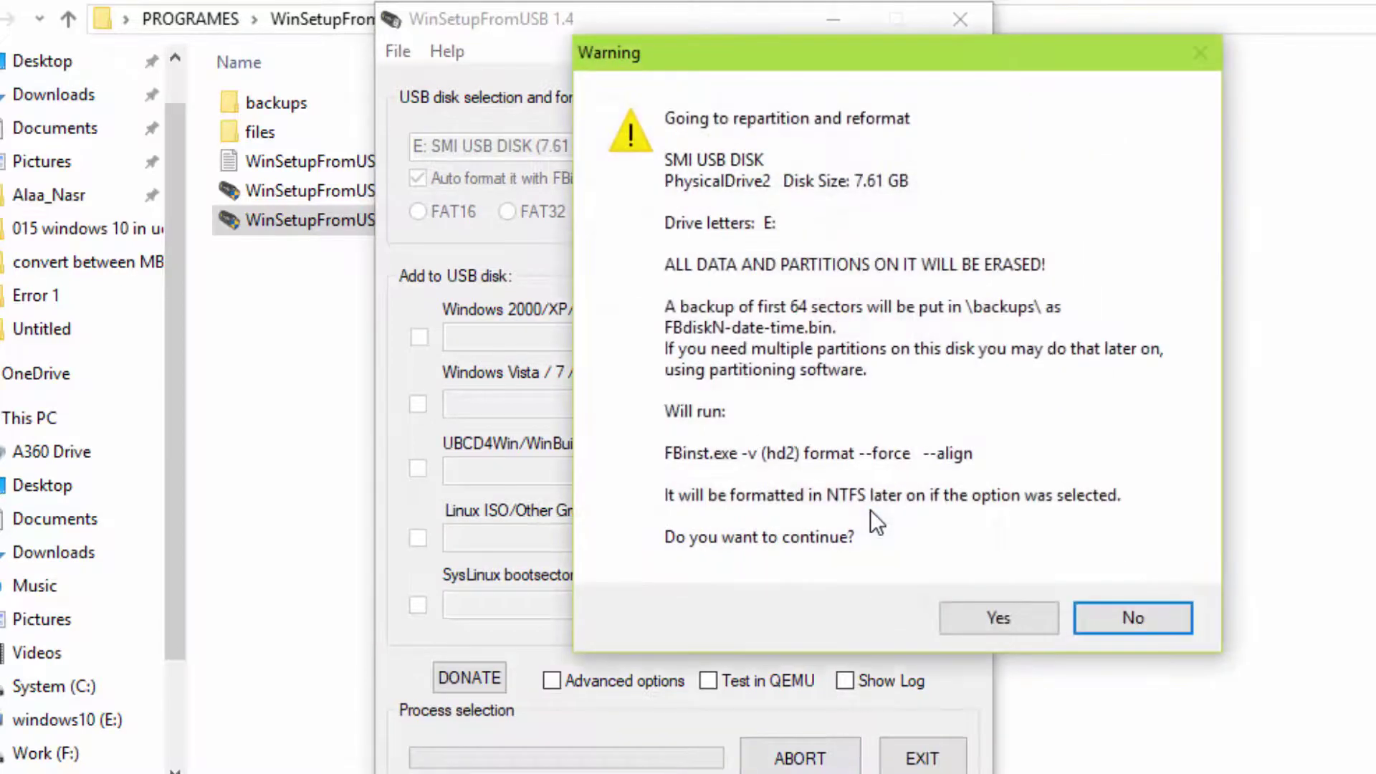
key(Return)
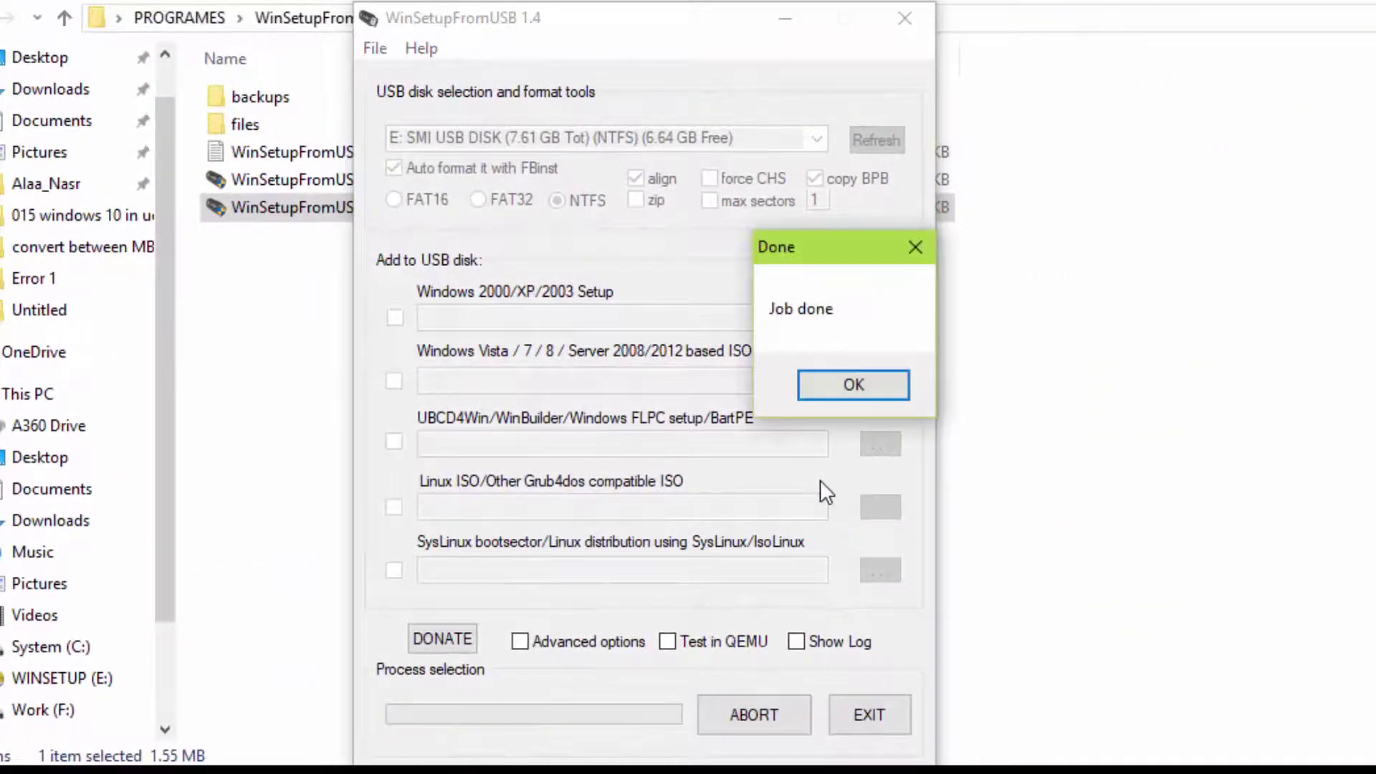
key(Return)
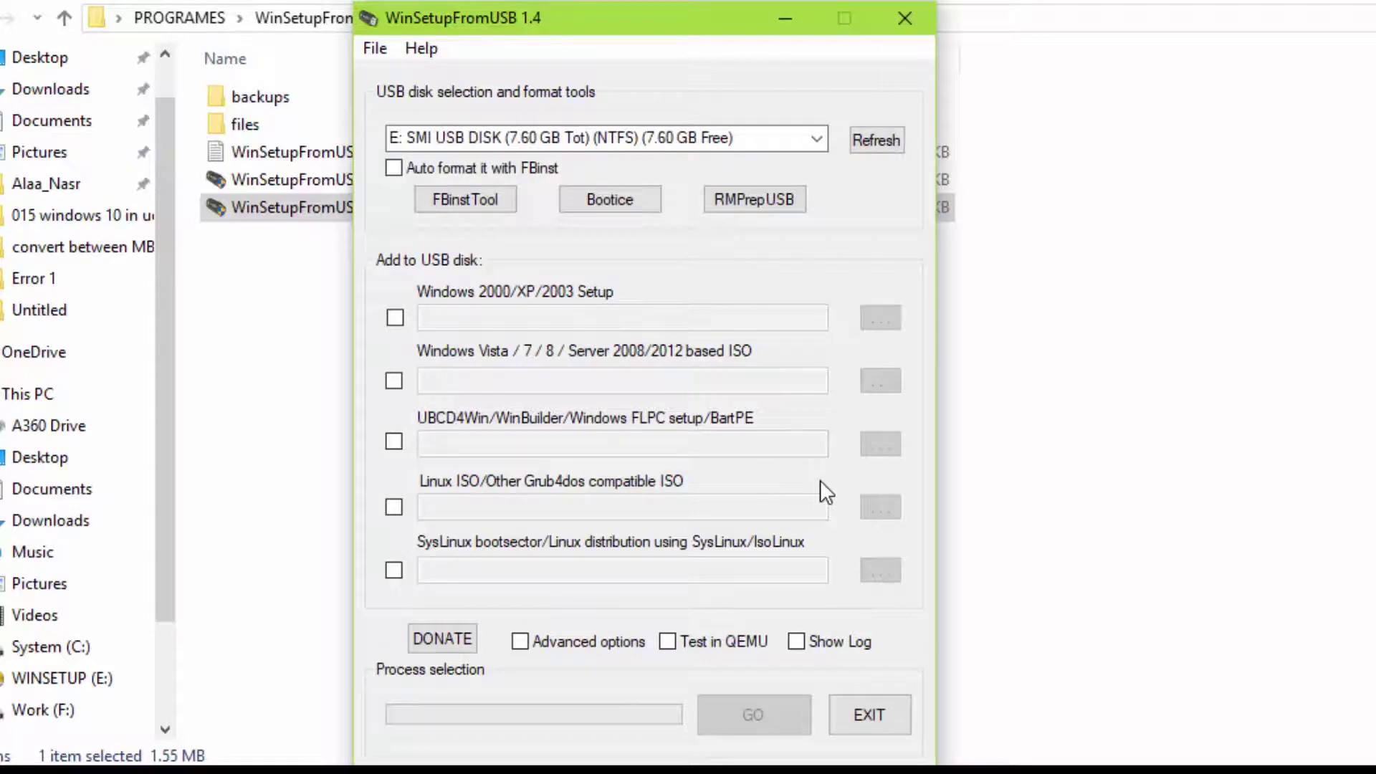
- Set the 10.1607.Pro.x64 ISO as the Vista/7/8/Server source and enable Custom menu names
key(space)
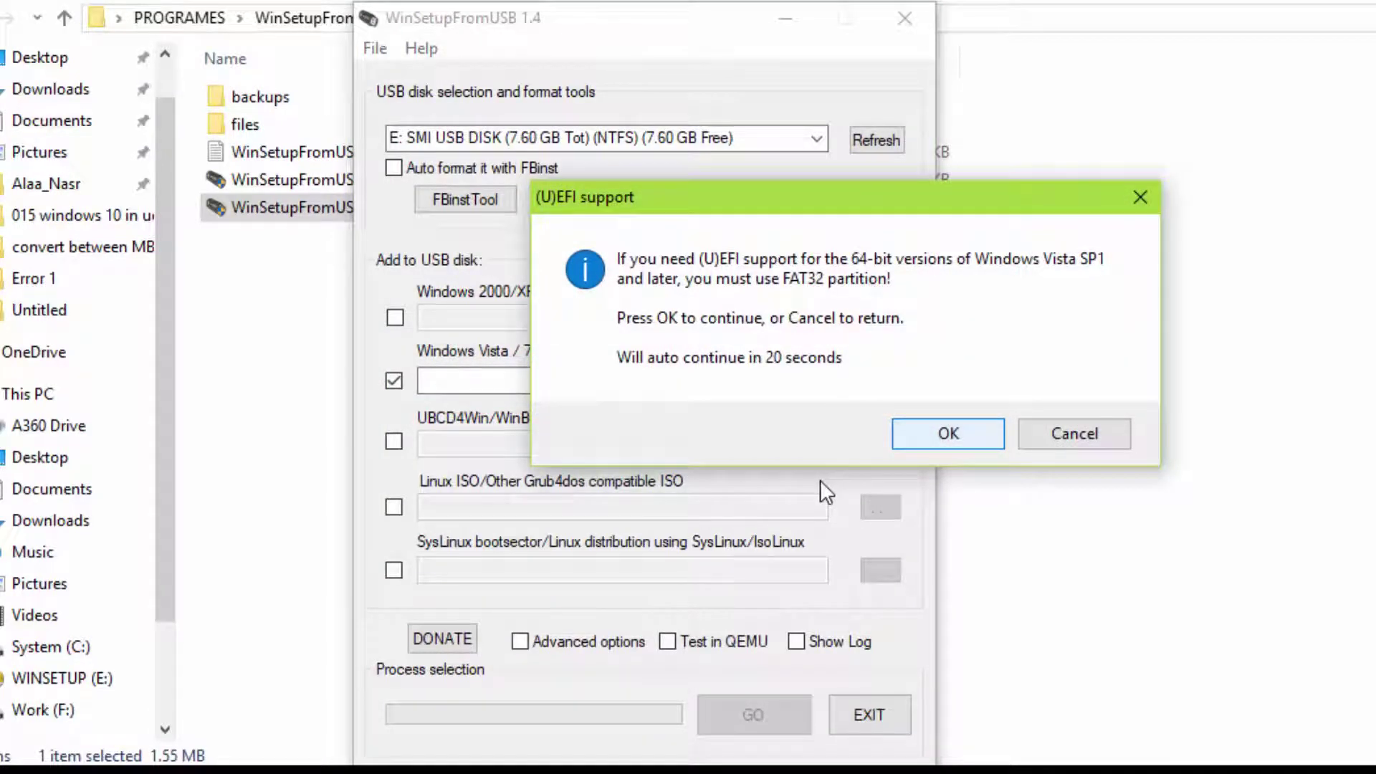
key(Return)
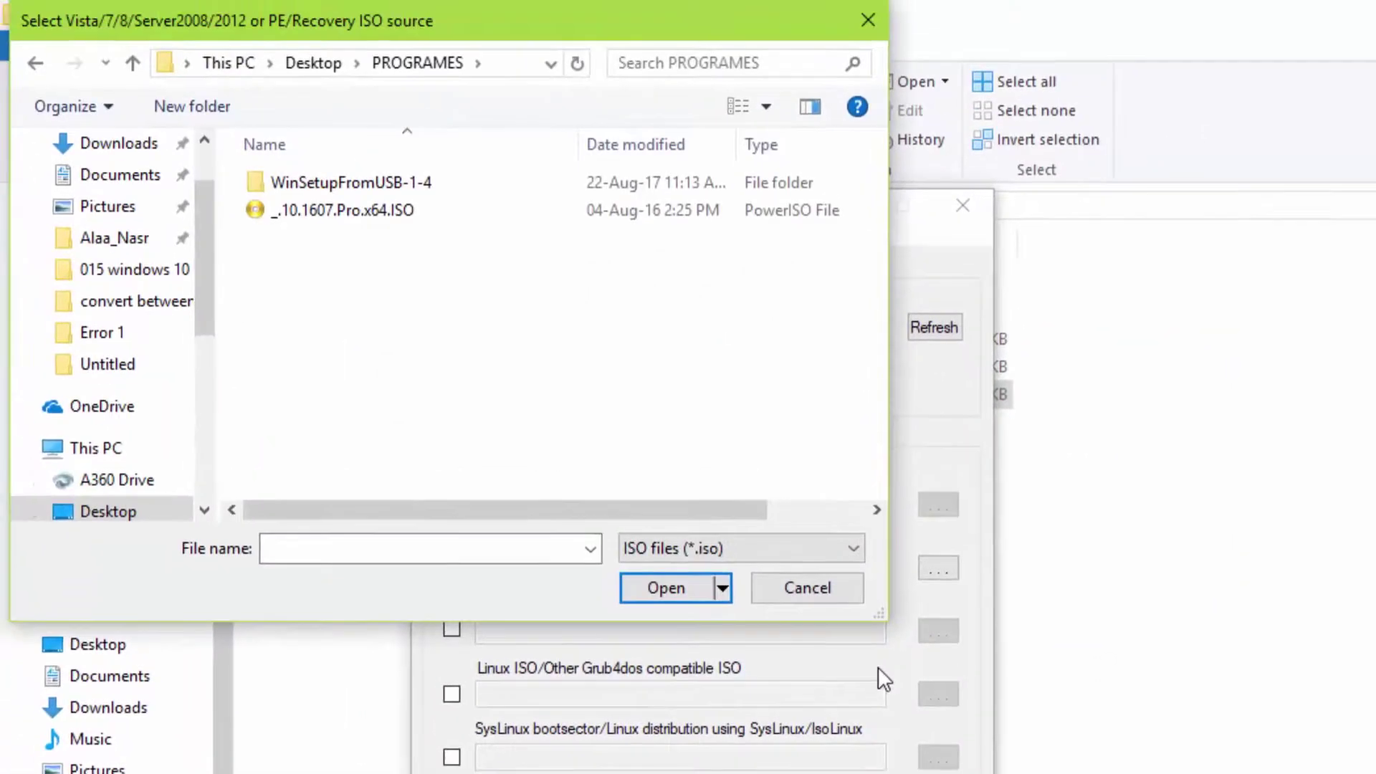
key(Down)
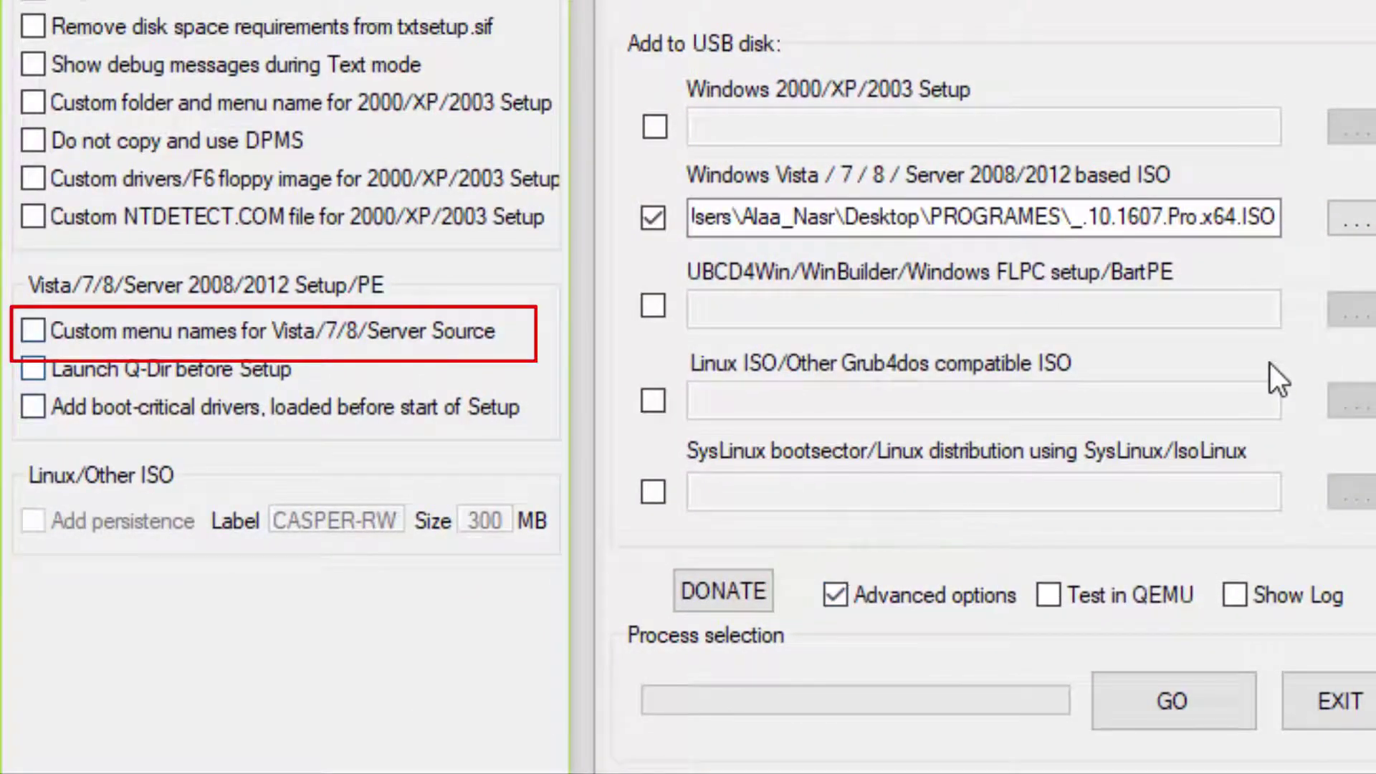
click(34, 330)
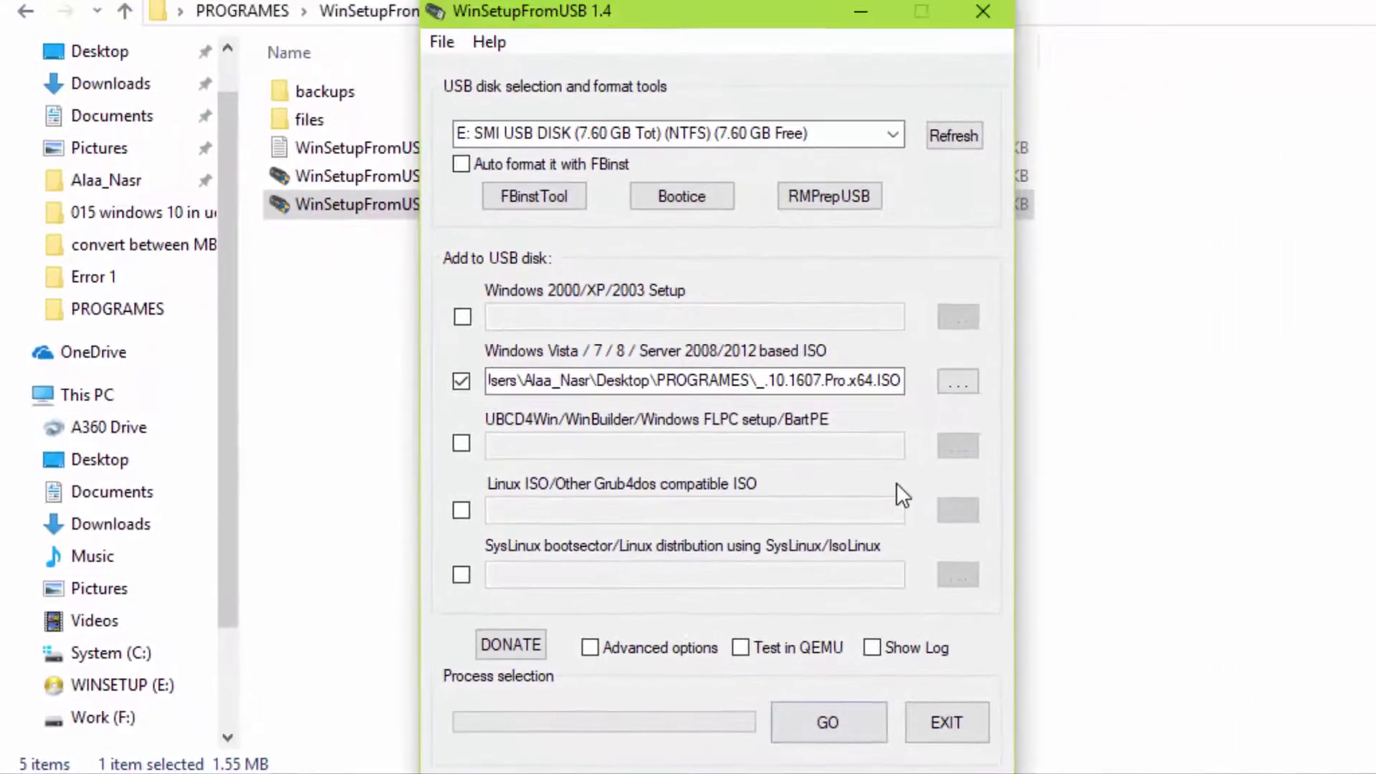
- Copy Windows setup with folder name NT6SET and boot menu name Windows10, then dismiss Job done
key(Return)
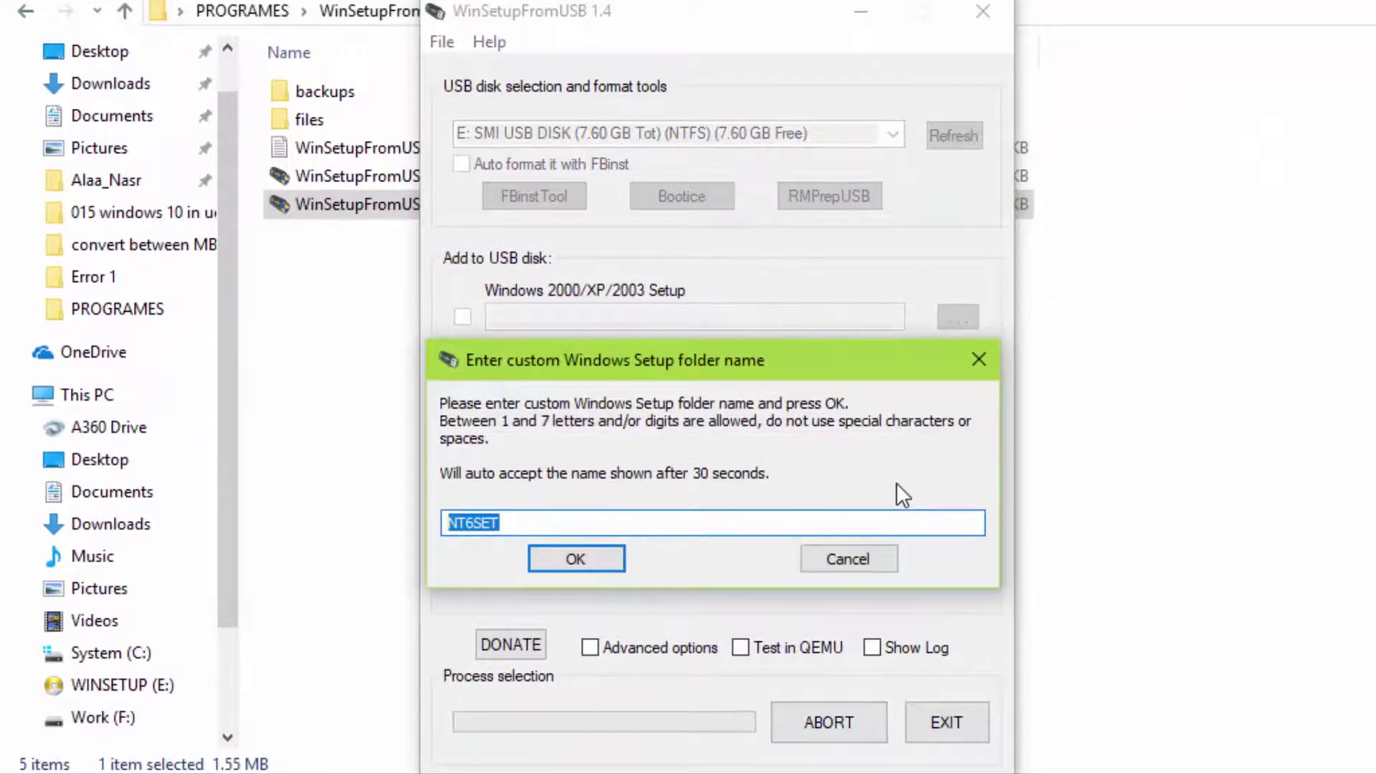
key(Return)
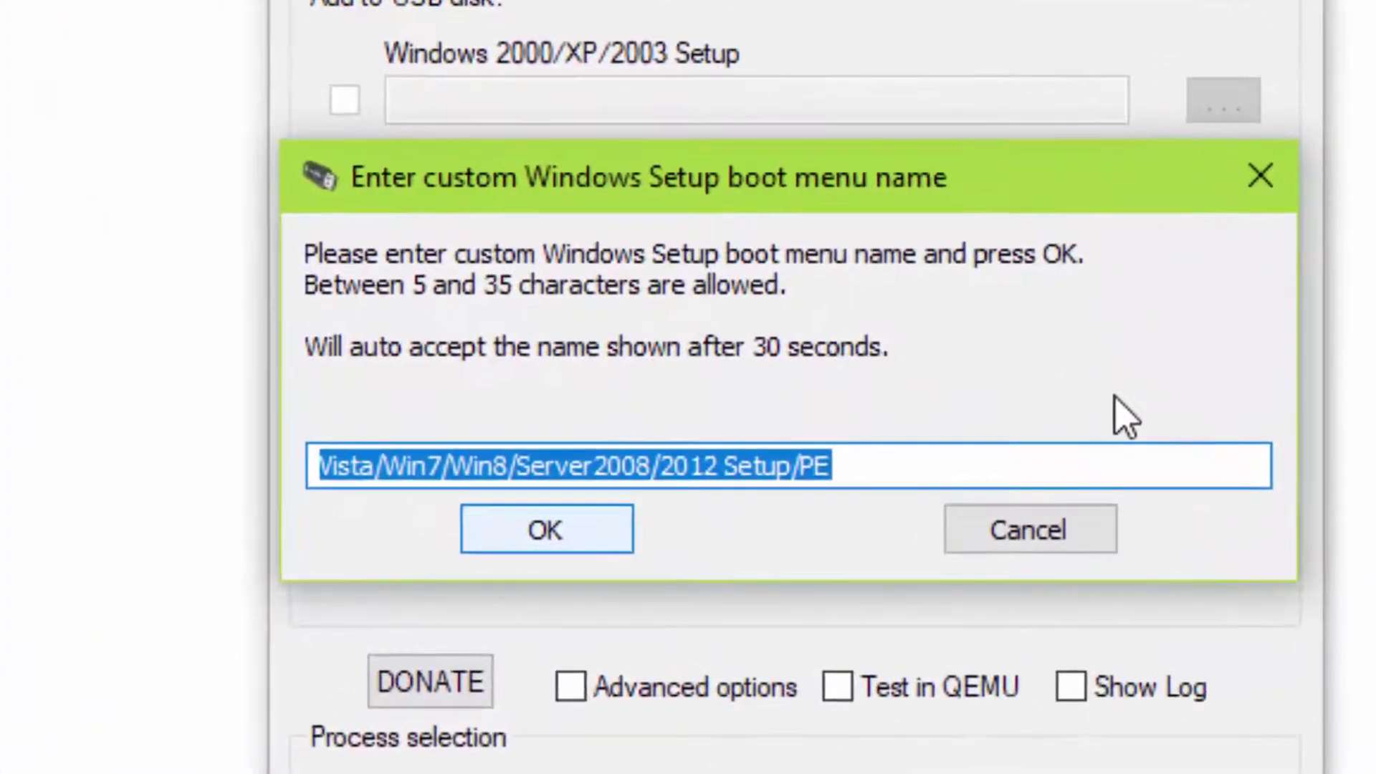
text(W)
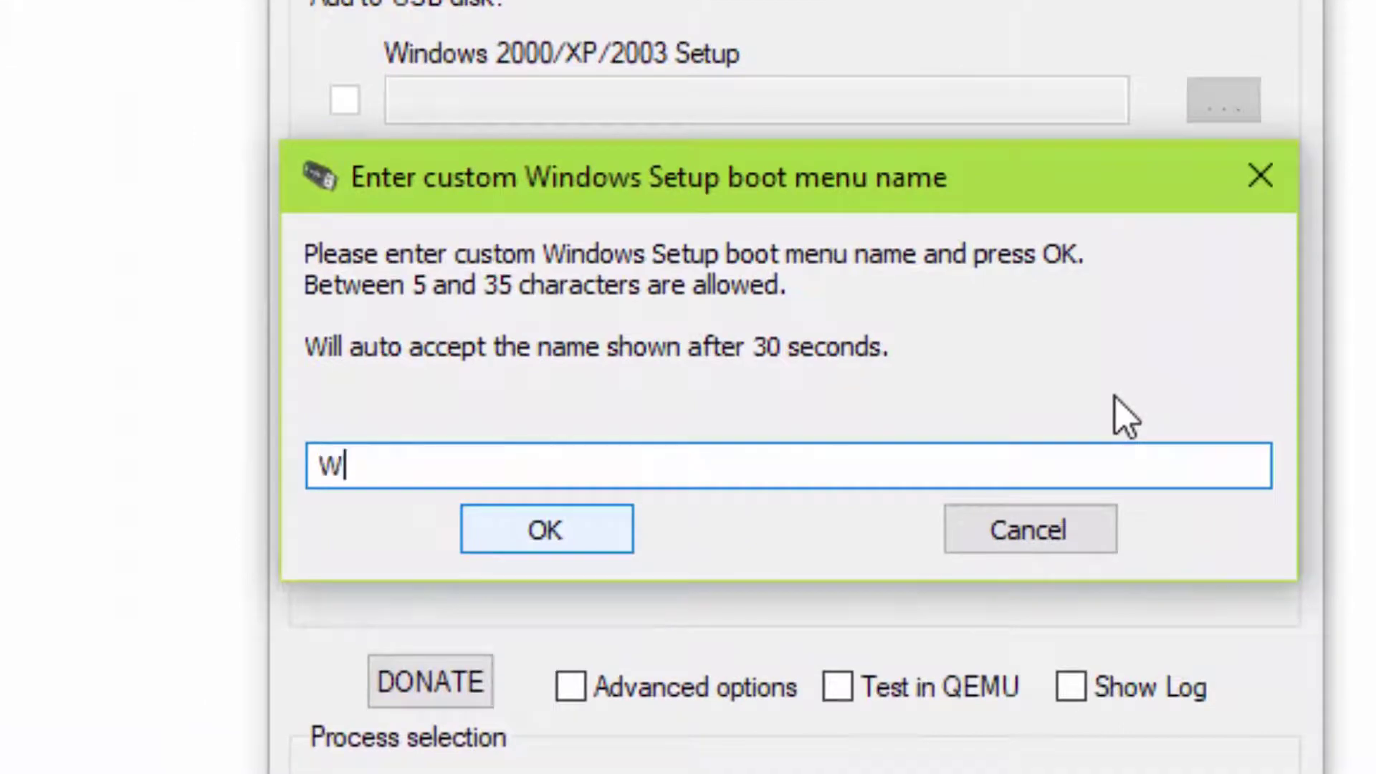
text(indows10)
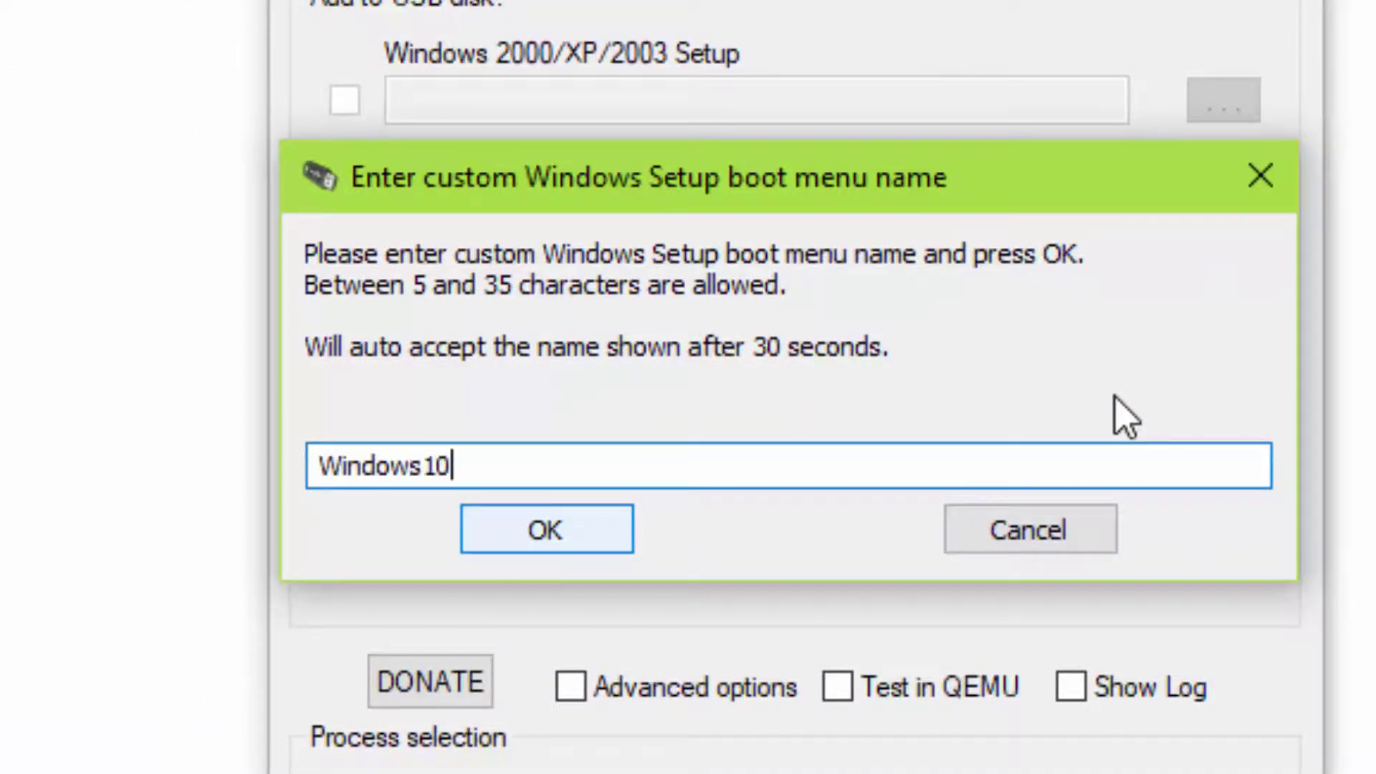
key(Return)
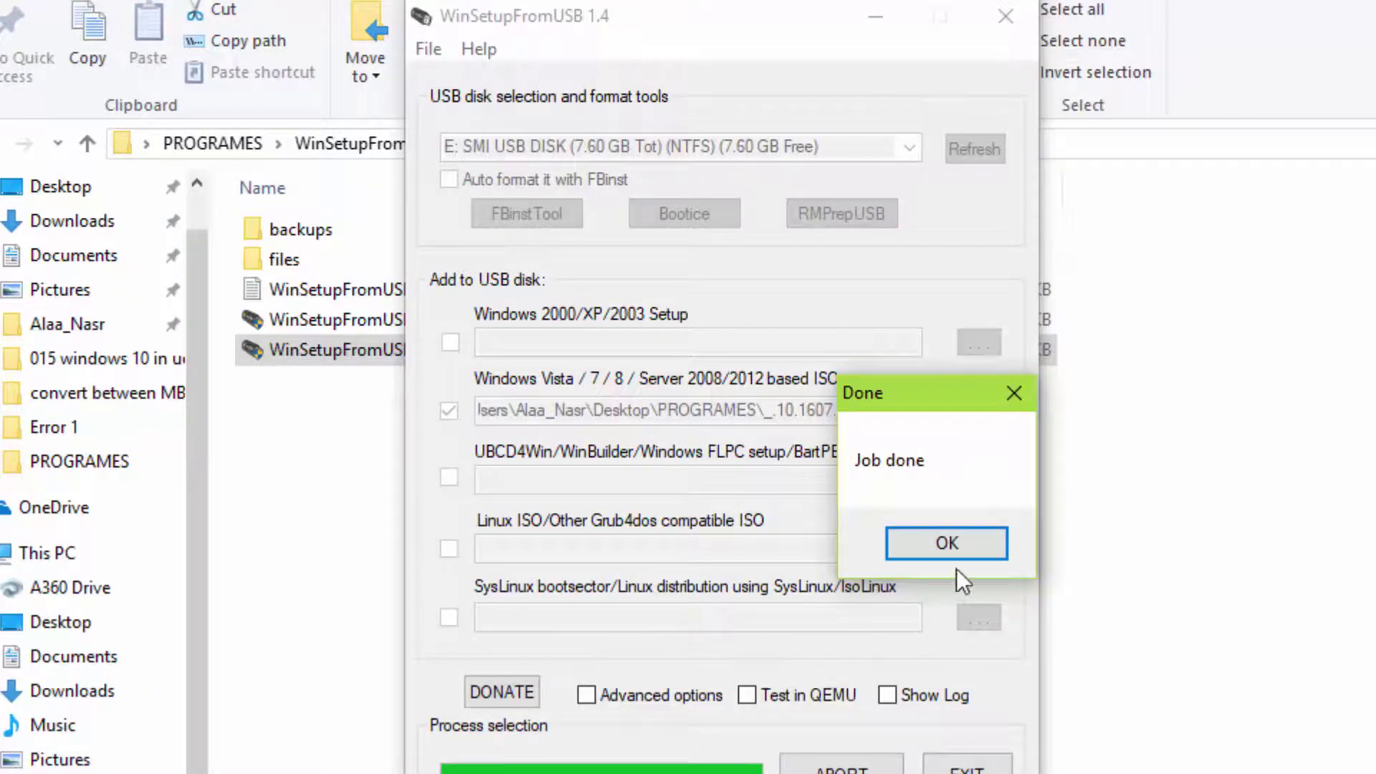
click(951, 543)
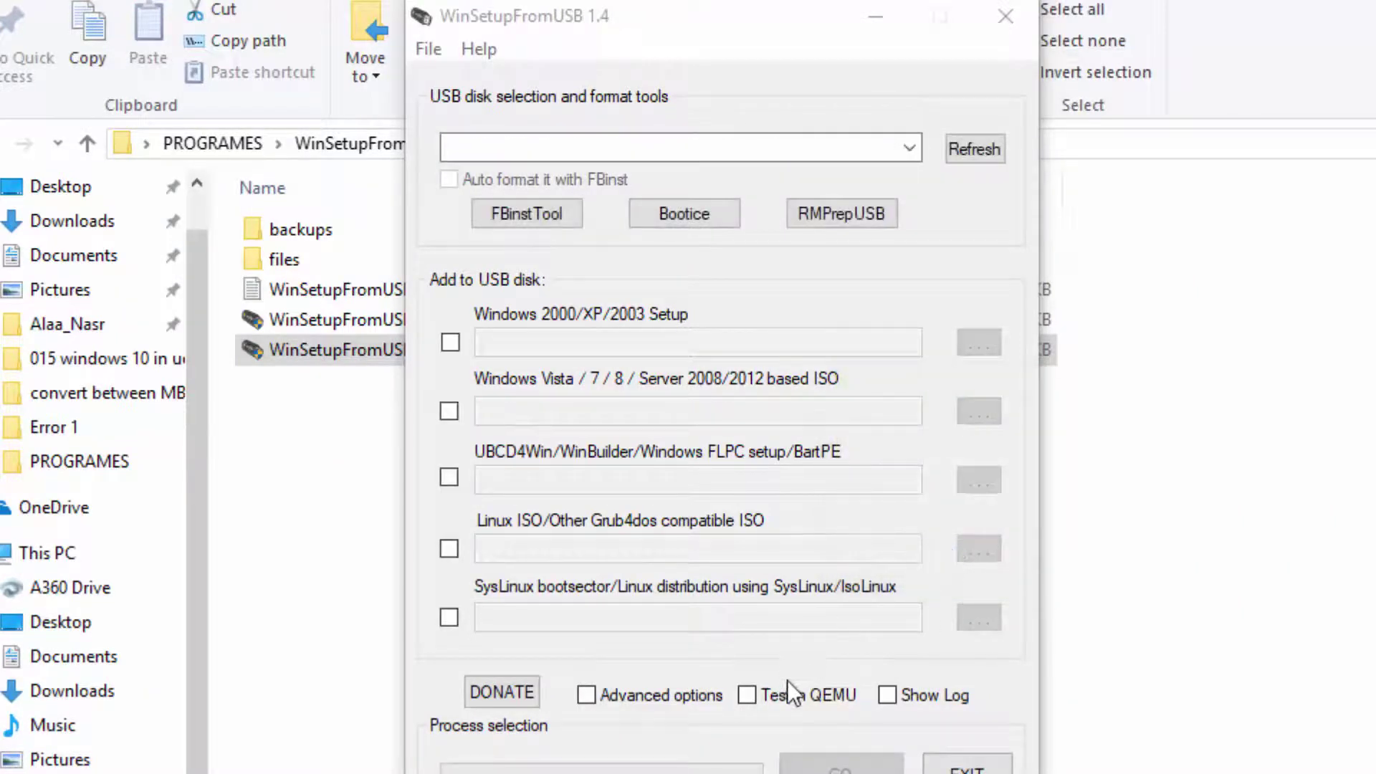
- Enable Test in QEMU and start the test boot of the USB disk
click(757, 696)
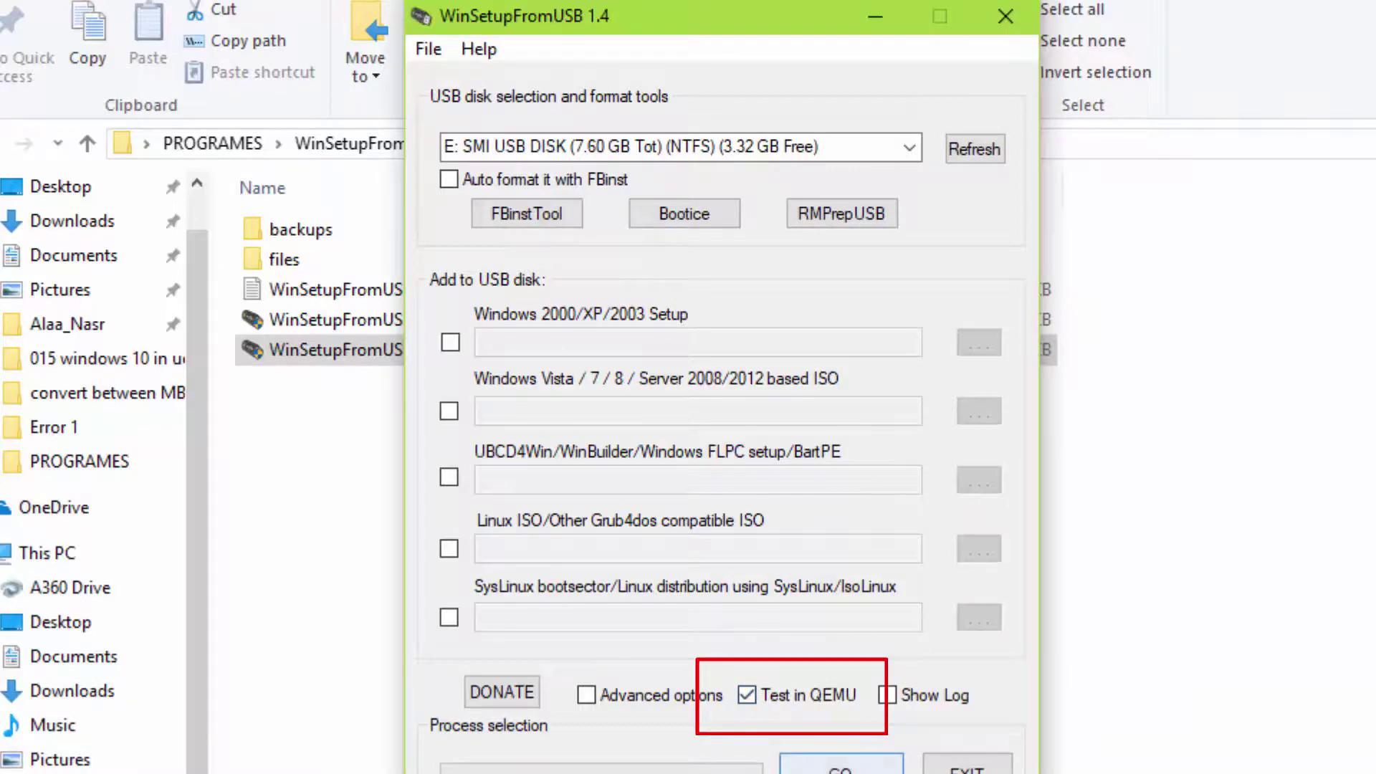
click(841, 765)
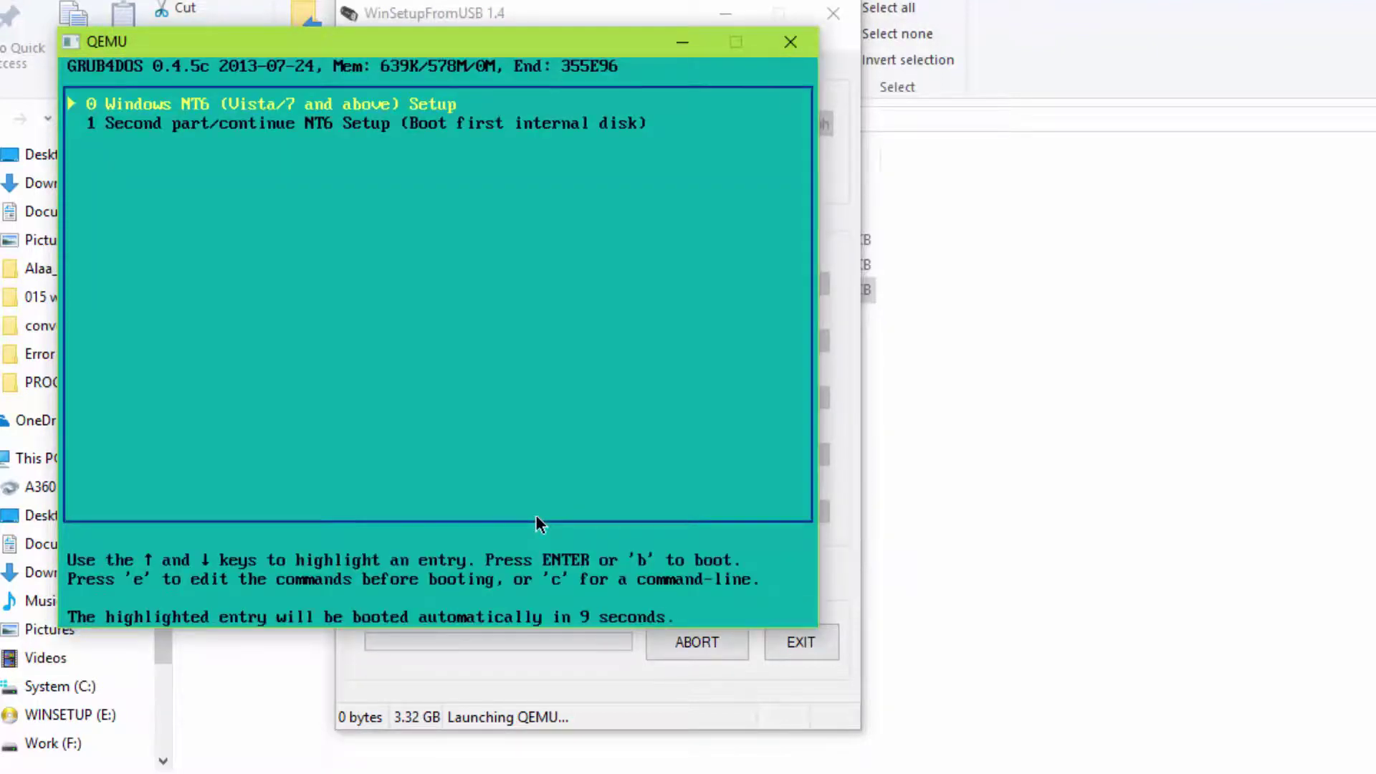
- Boot the Windows NT6 Setup entry, then the Windows10 entry in Windows Boot Manager
key(Return)
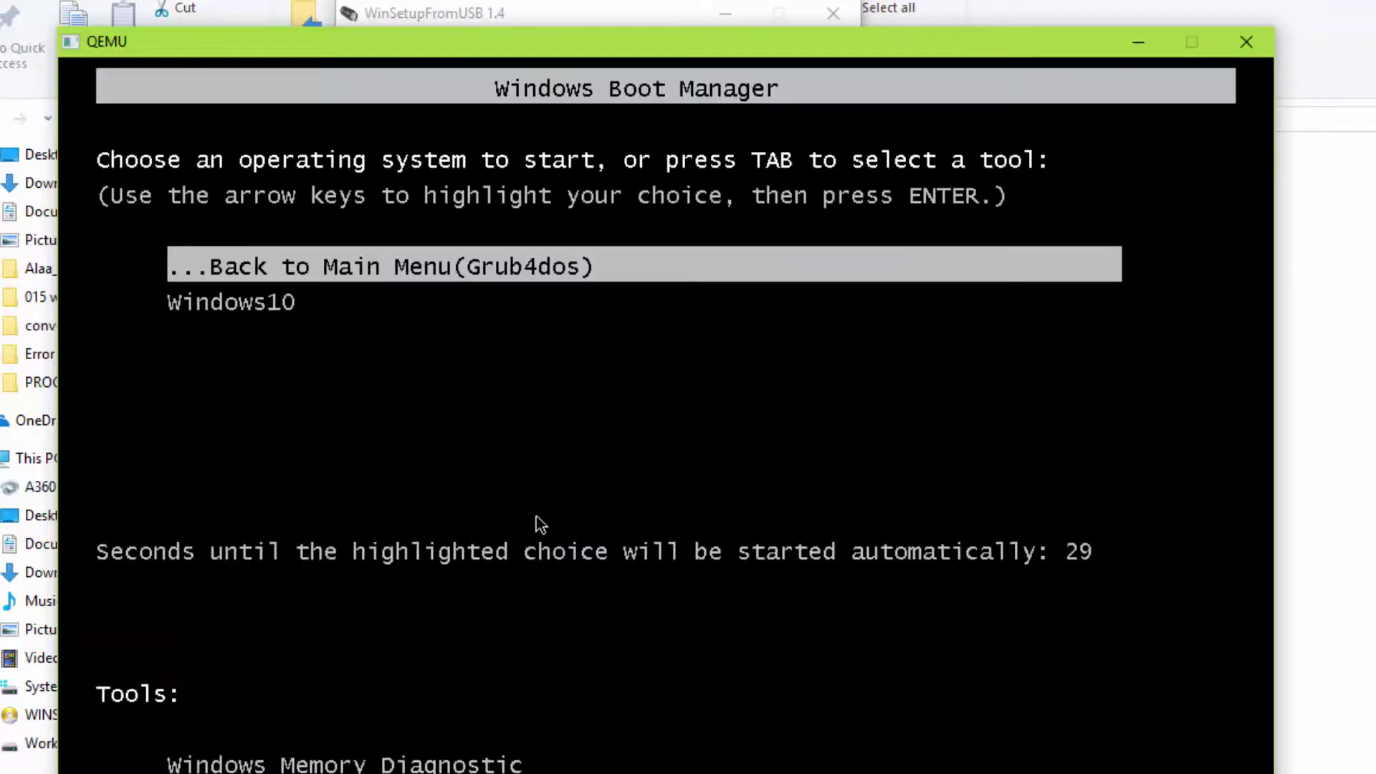
key(Down)
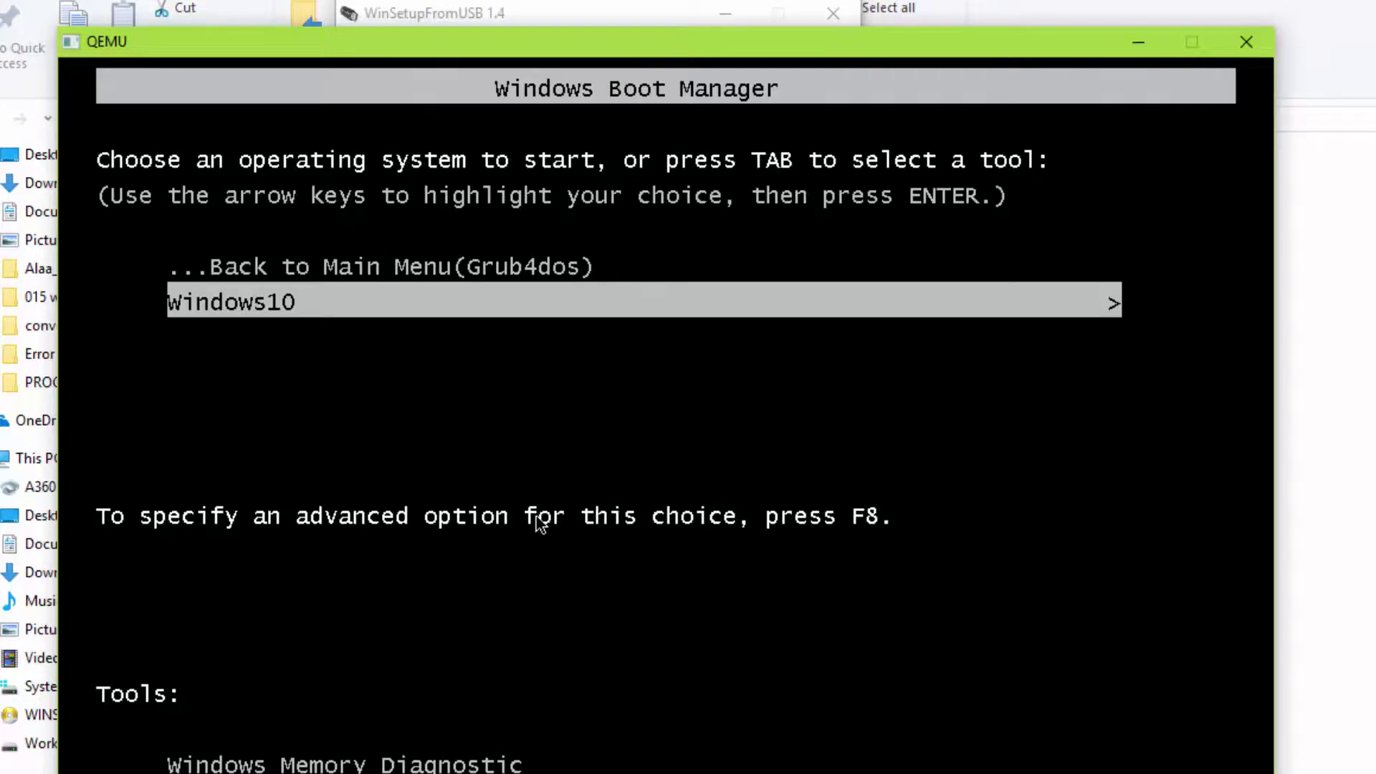
key(Return)
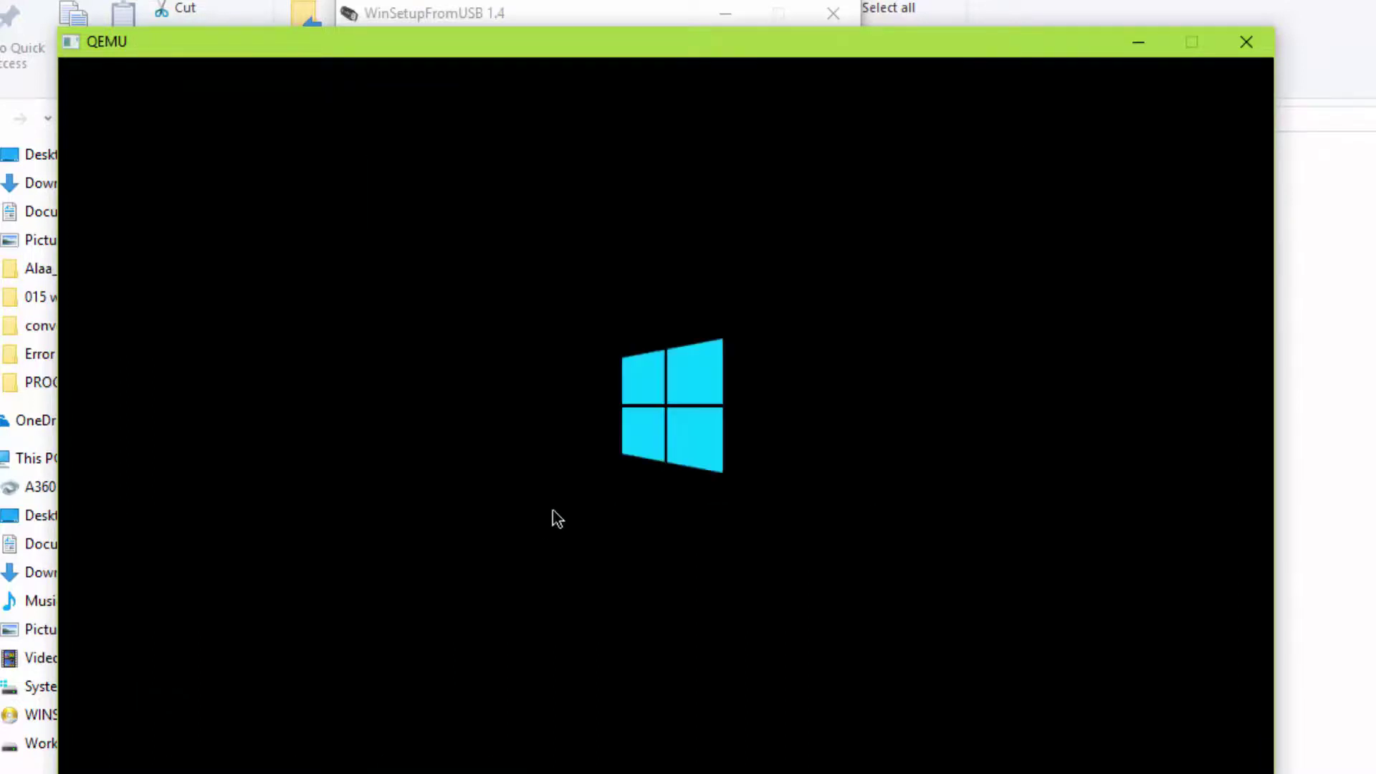